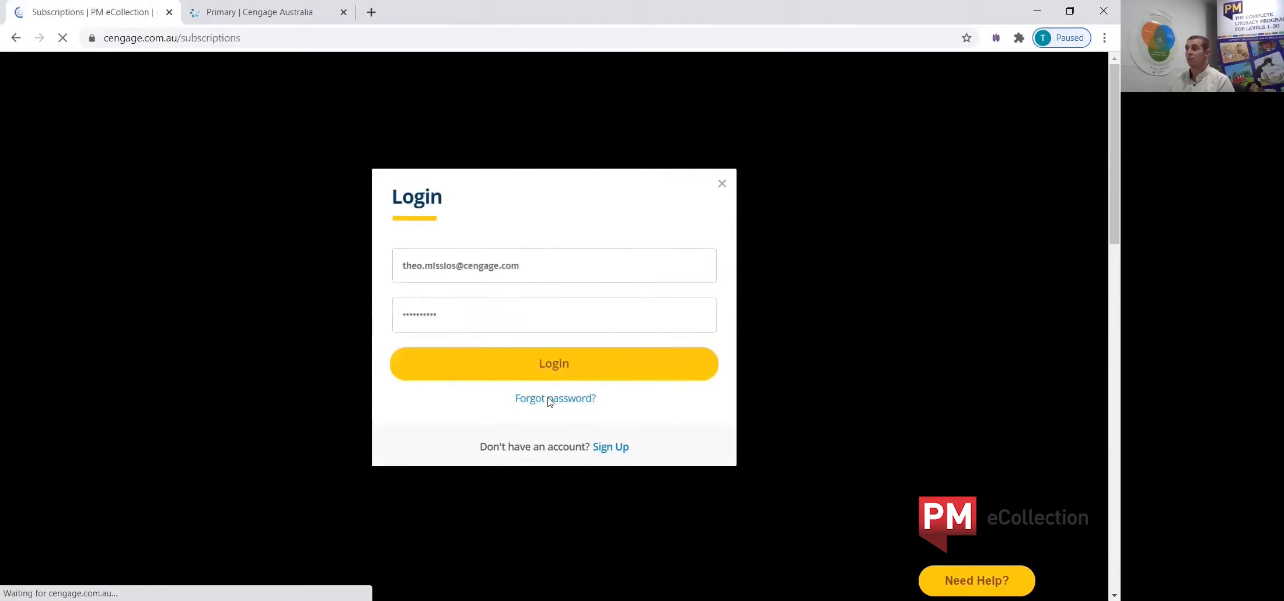
Open the management page of the PM eCollection Premium (PTest) subscription.
{"action": "scroll", "coordinate": [937, 371], "scroll_direction": "down", "scroll_amount": 1}
{"action": "scroll", "coordinate": [938, 372], "scroll_direction": "down", "scroll_amount": 7}
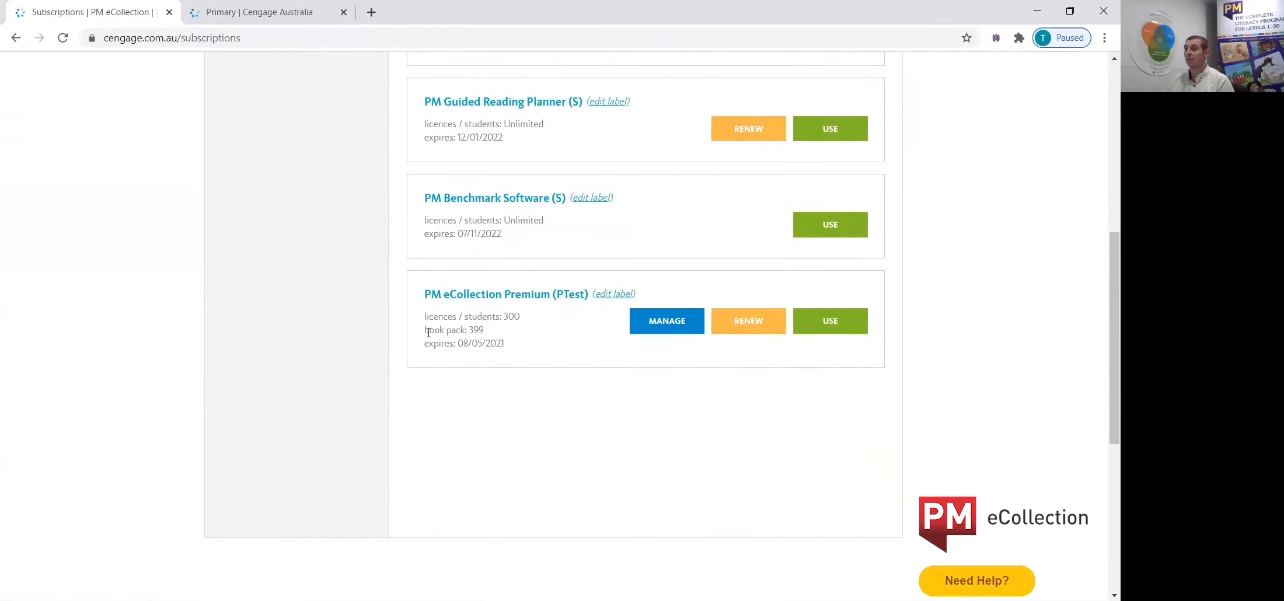
{"action": "left_click_drag", "start_coordinate": [425, 294], "coordinate": [541, 294]}
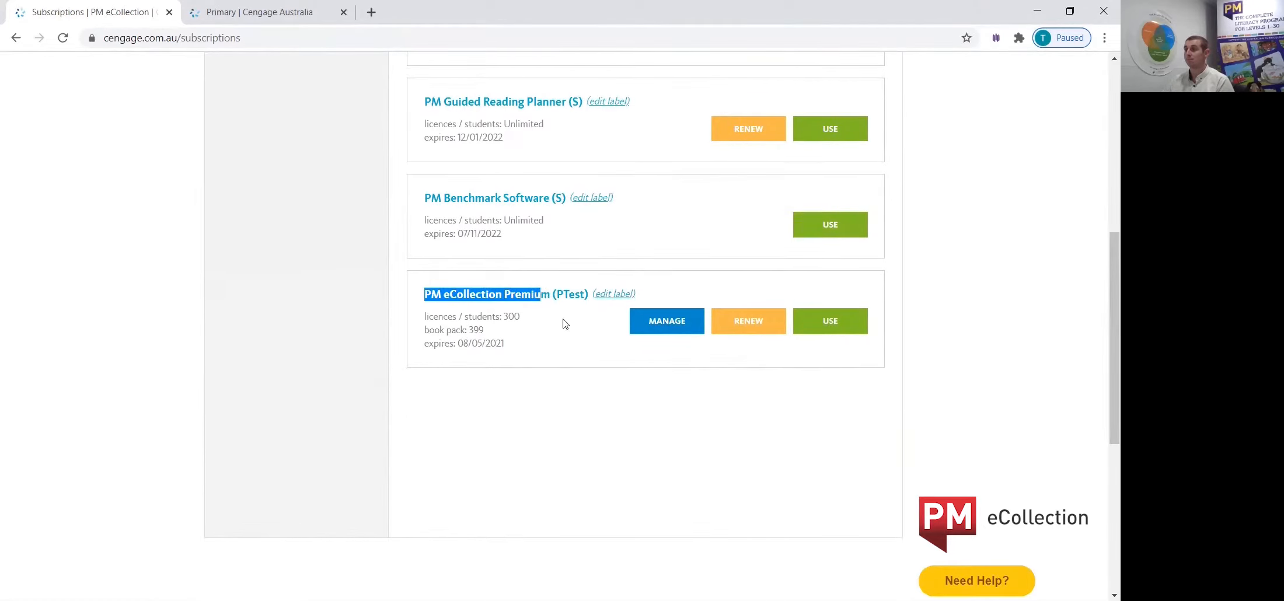
{"action": "left_click", "coordinate": [679, 354]}
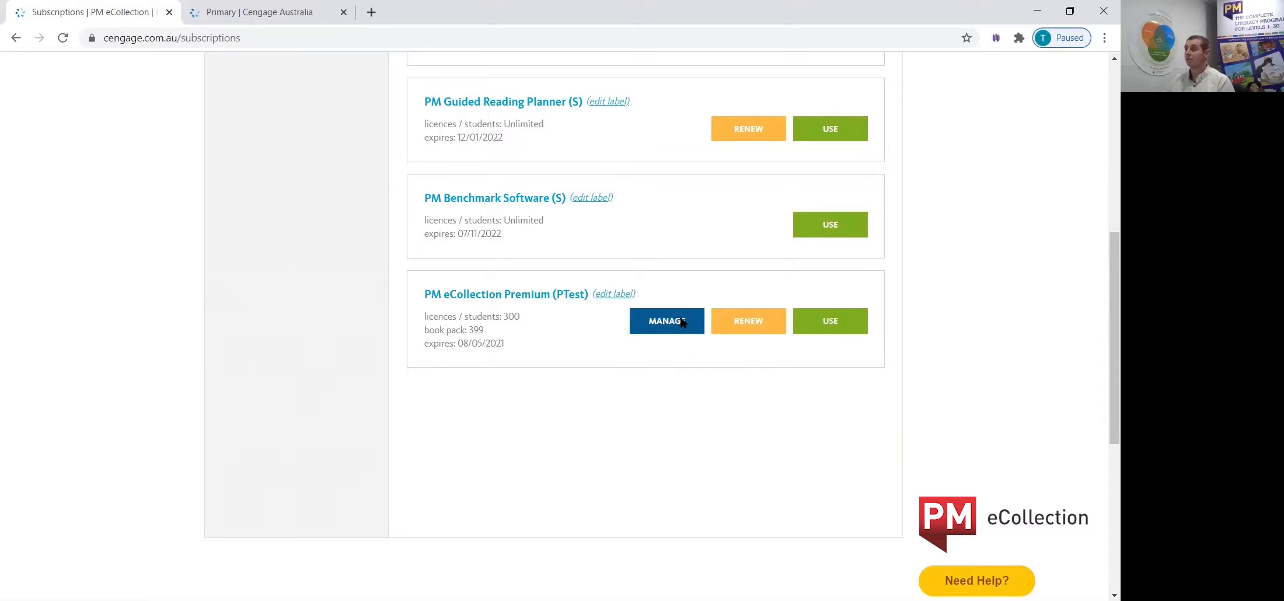
{"action": "left_click", "coordinate": [681, 324]}
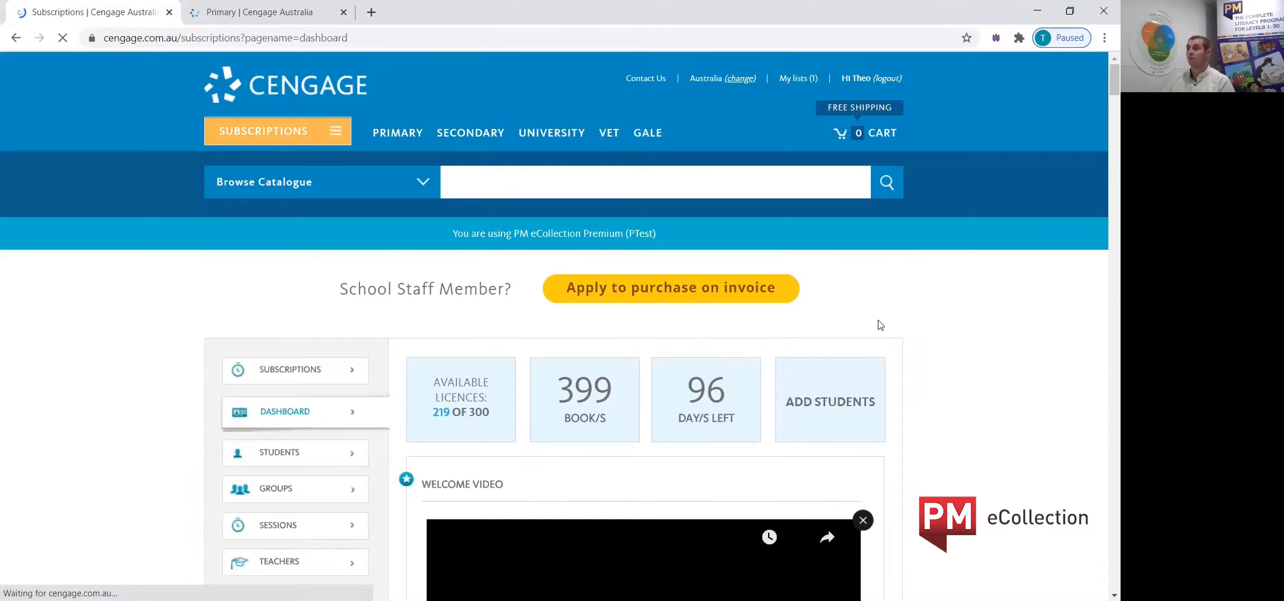
Open the subscription's teacher list and start a new teacher profile.
{"action": "scroll", "coordinate": [913, 361], "scroll_direction": "down", "scroll_amount": 3}
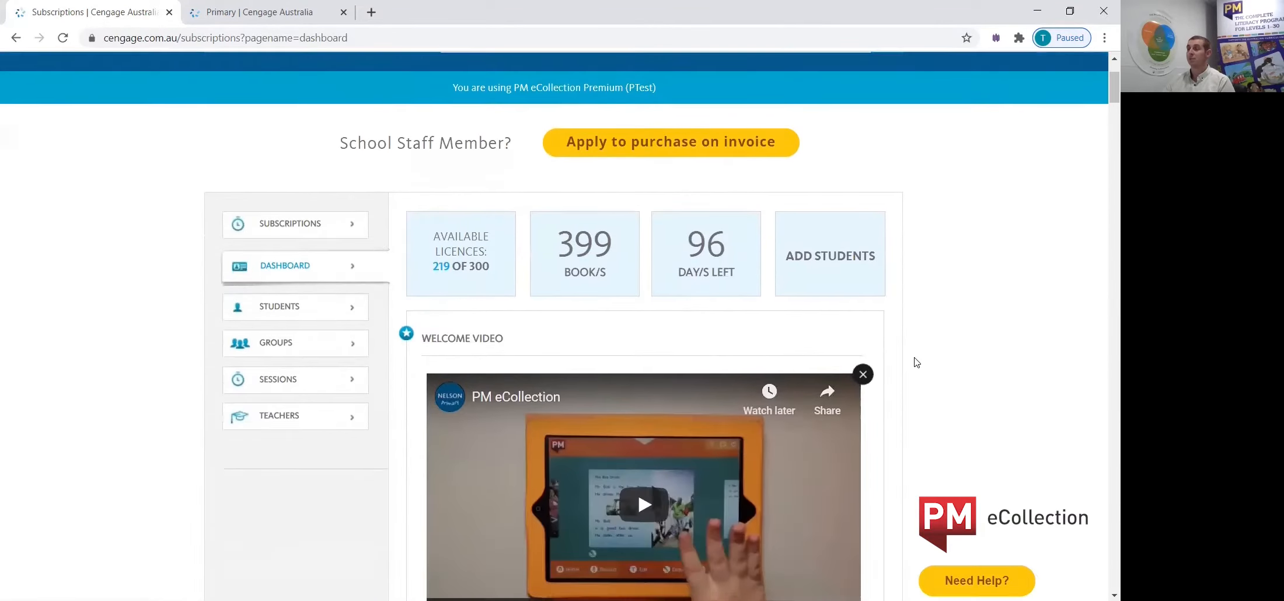
{"action": "scroll", "coordinate": [916, 361], "scroll_direction": "down", "scroll_amount": 1}
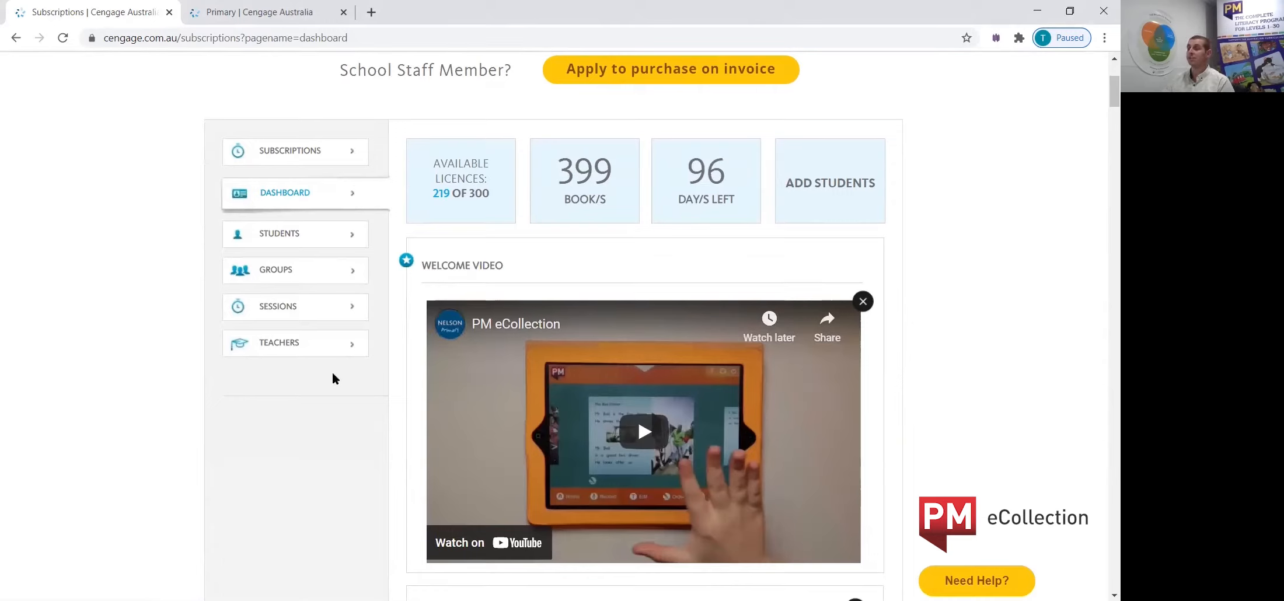
{"action": "left_click", "coordinate": [286, 348]}
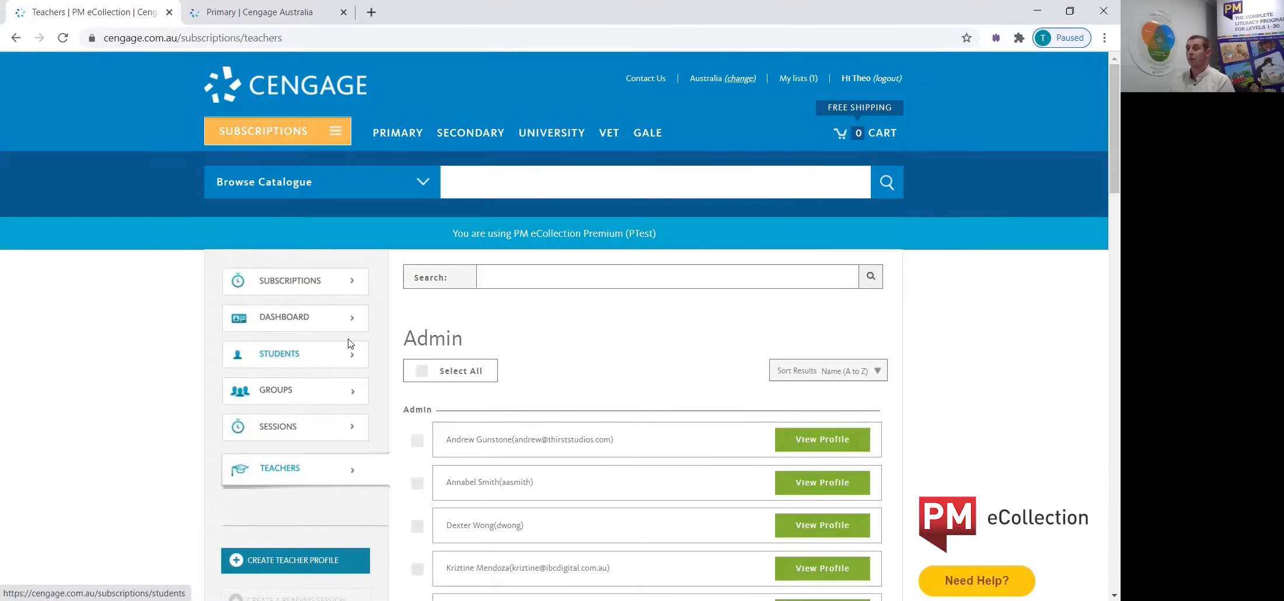
{"action": "scroll", "coordinate": [380, 356], "scroll_direction": "down", "scroll_amount": 3}
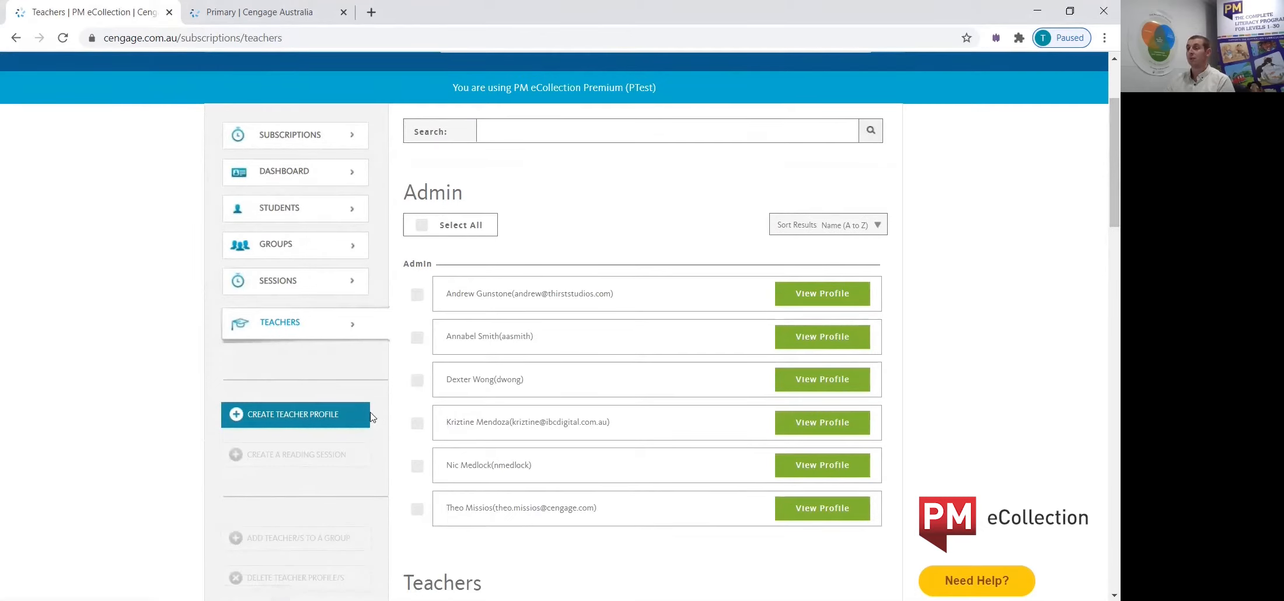
{"action": "left_click", "coordinate": [285, 417]}
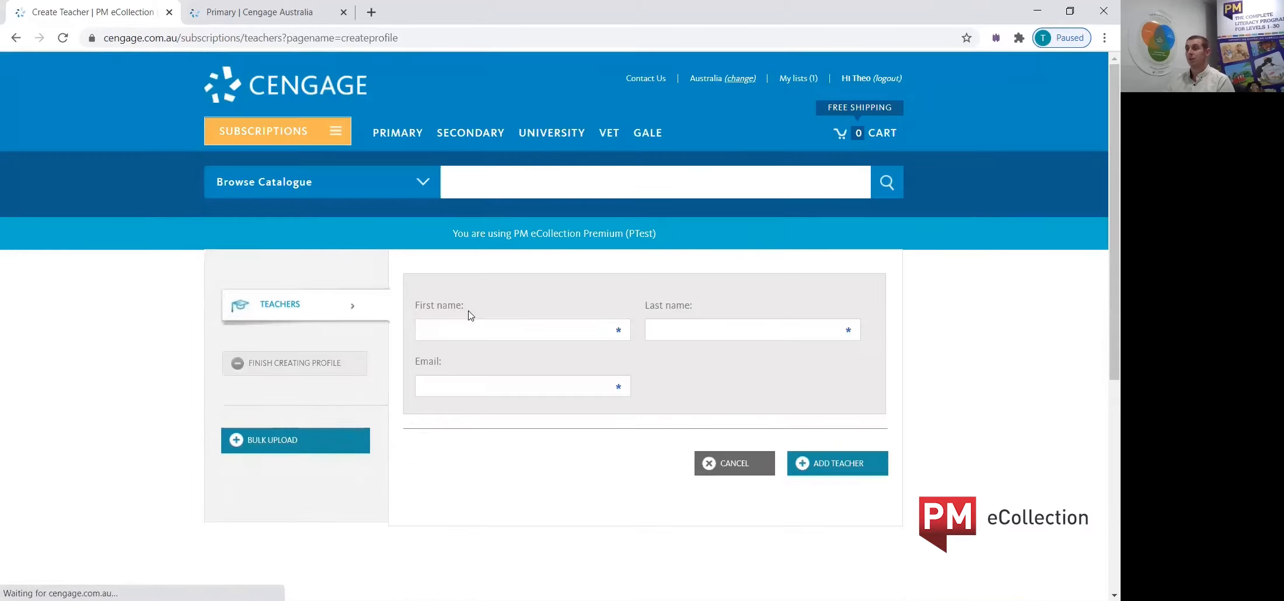
Add a teacher with first name, last name and e-mail address, and finish creating the profile.
{"action": "left_click", "coordinate": [468, 326]}
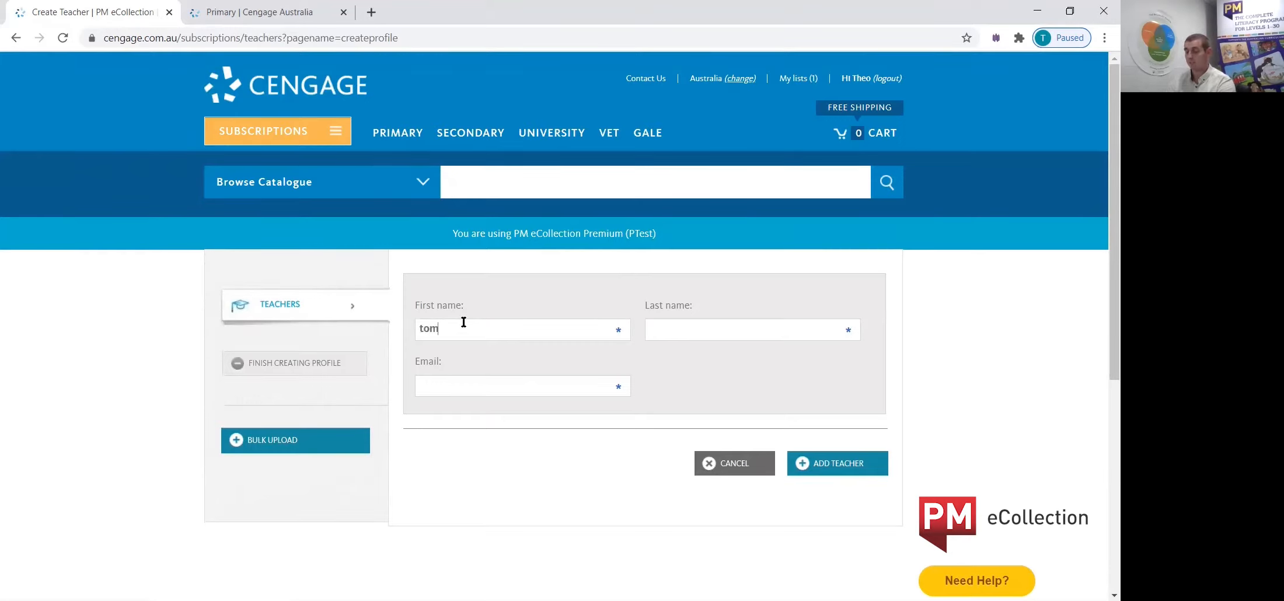
{"action": "key", "text": "Tab"}
{"action": "type", "text": "ridd"}
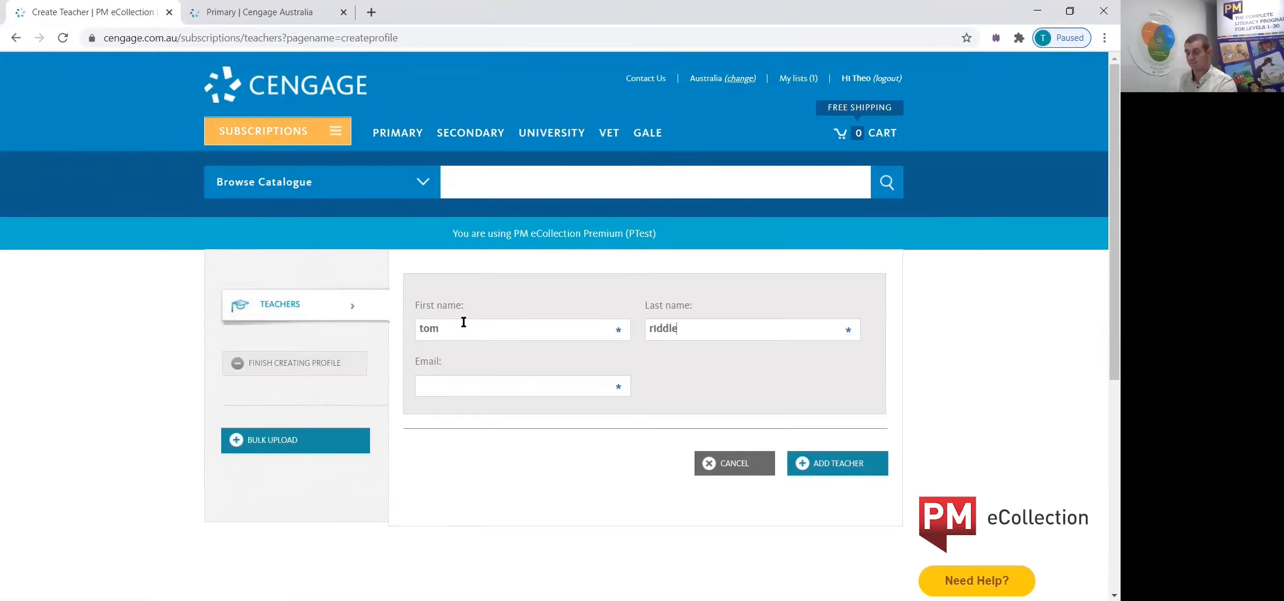
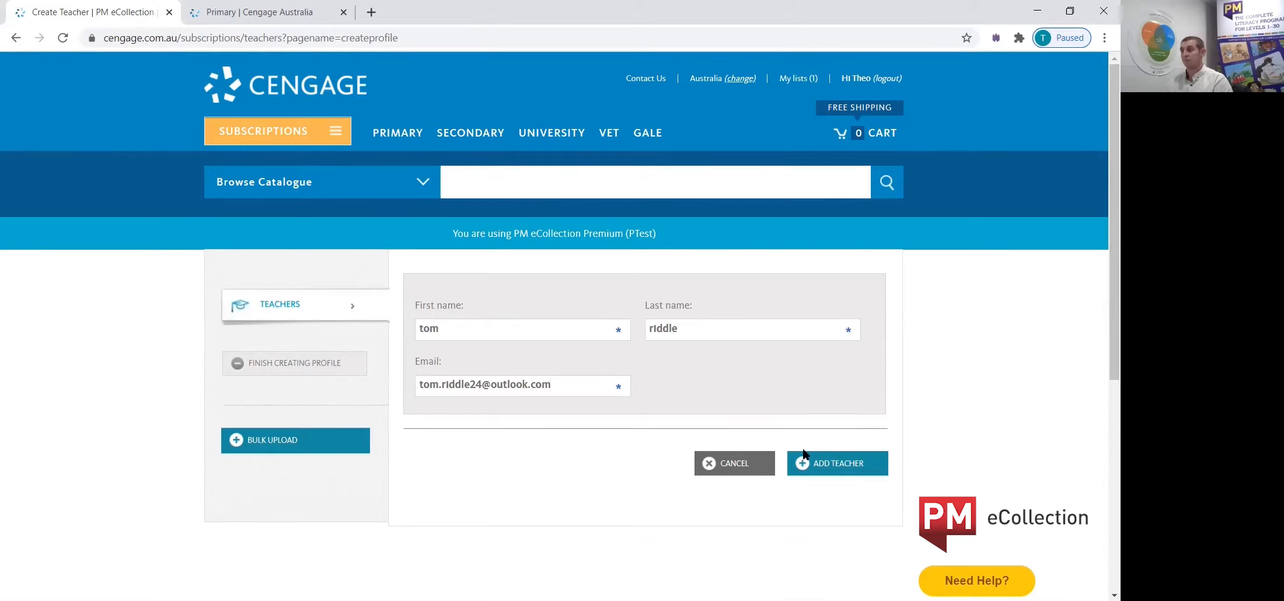
{"action": "left_click", "coordinate": [826, 470]}
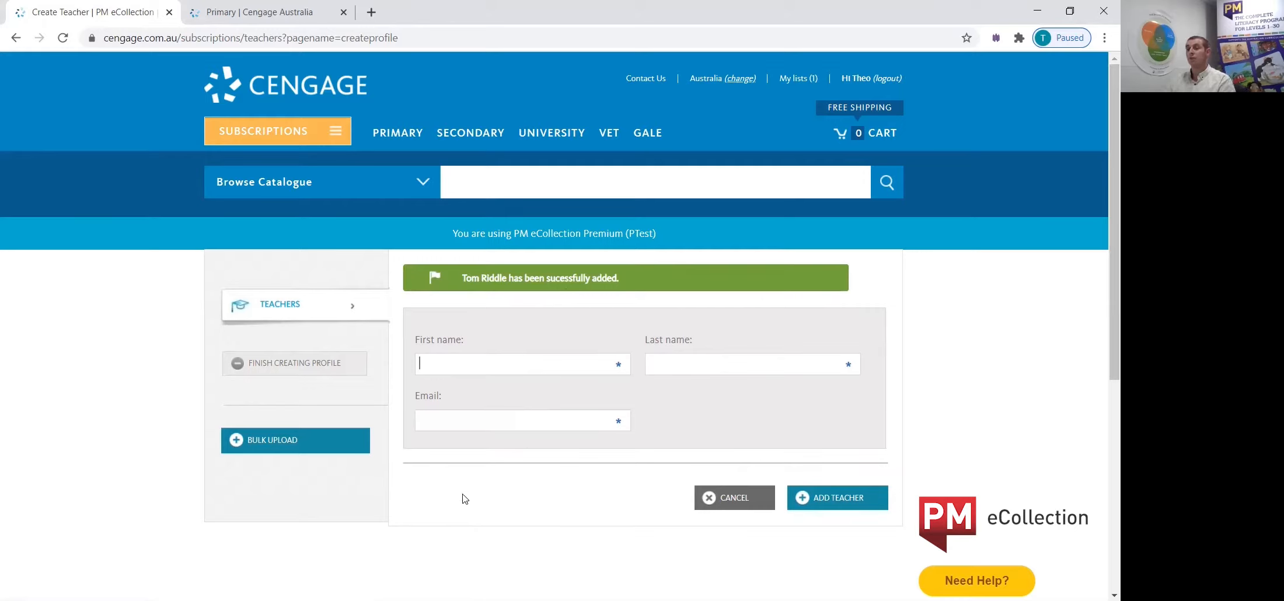
{"action": "left_click", "coordinate": [283, 365]}
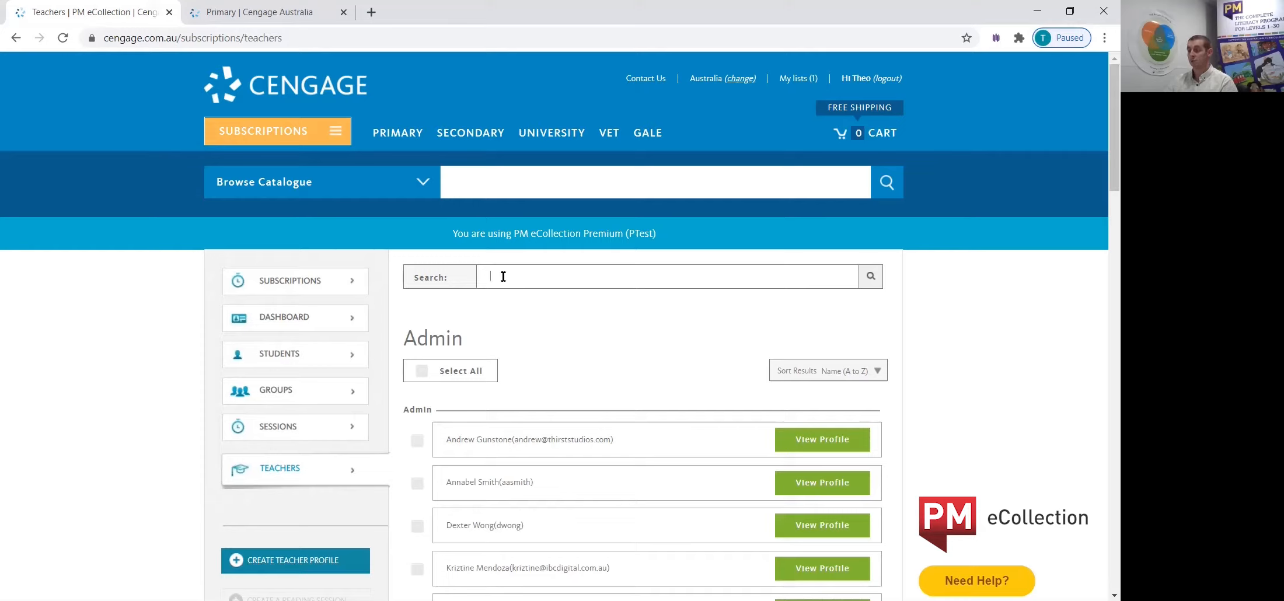
Search the teacher list for the newly added teacher by name and delete that teacher profile.
{"action": "type", "text": "om"}
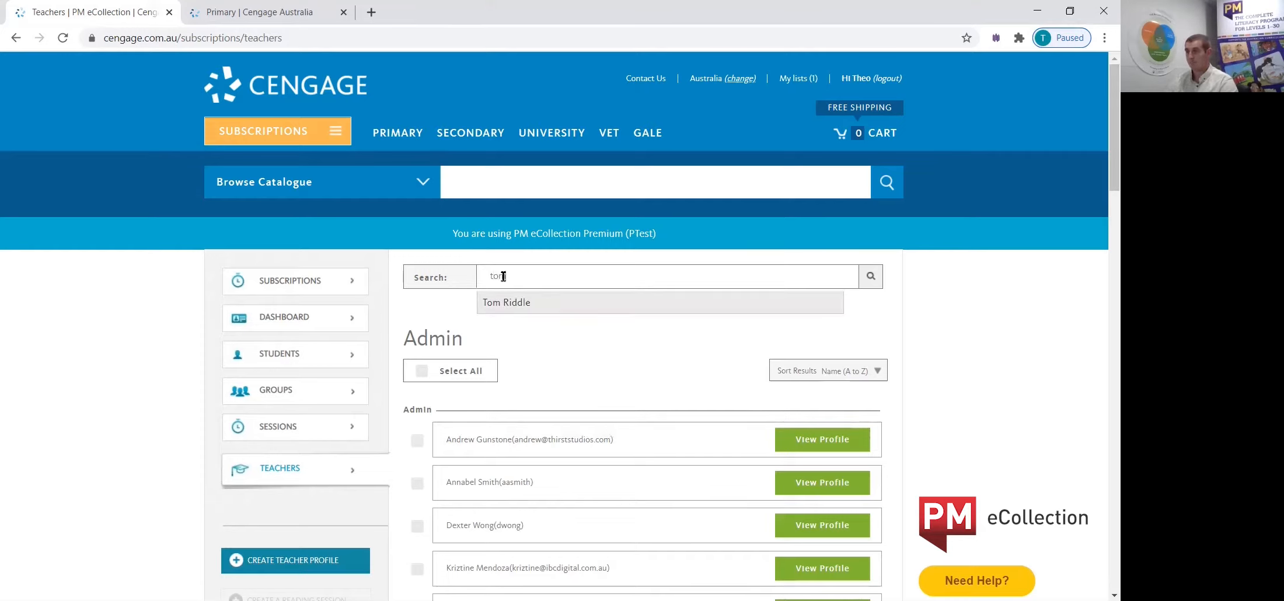
{"action": "left_click", "coordinate": [519, 301]}
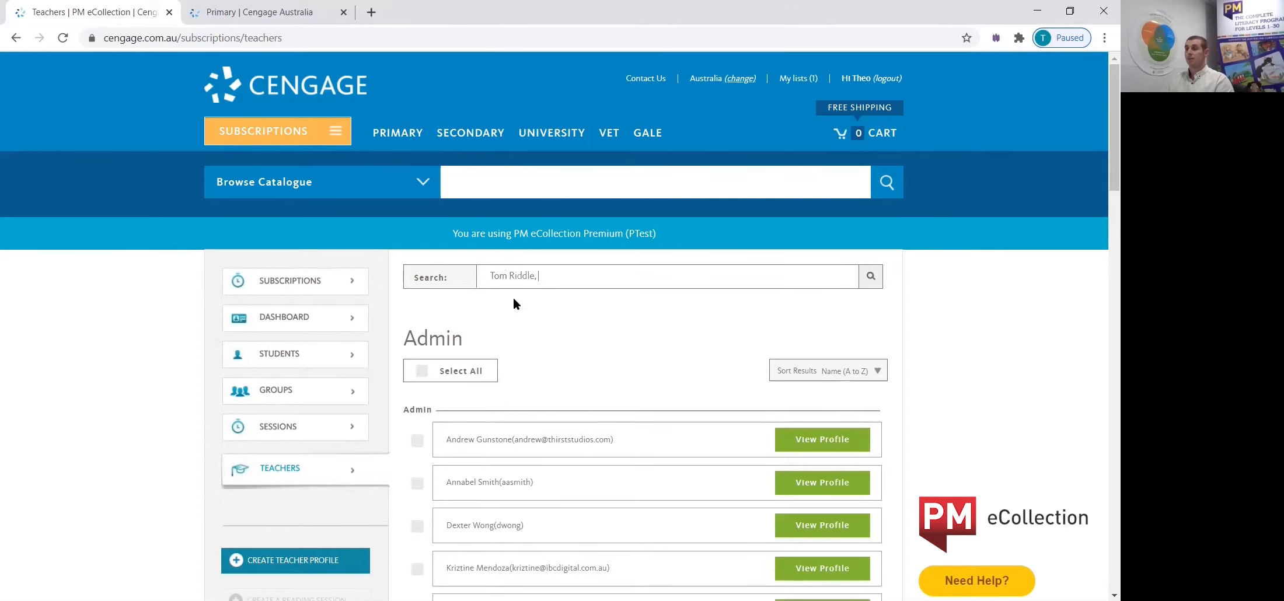
{"action": "left_click", "coordinate": [871, 275]}
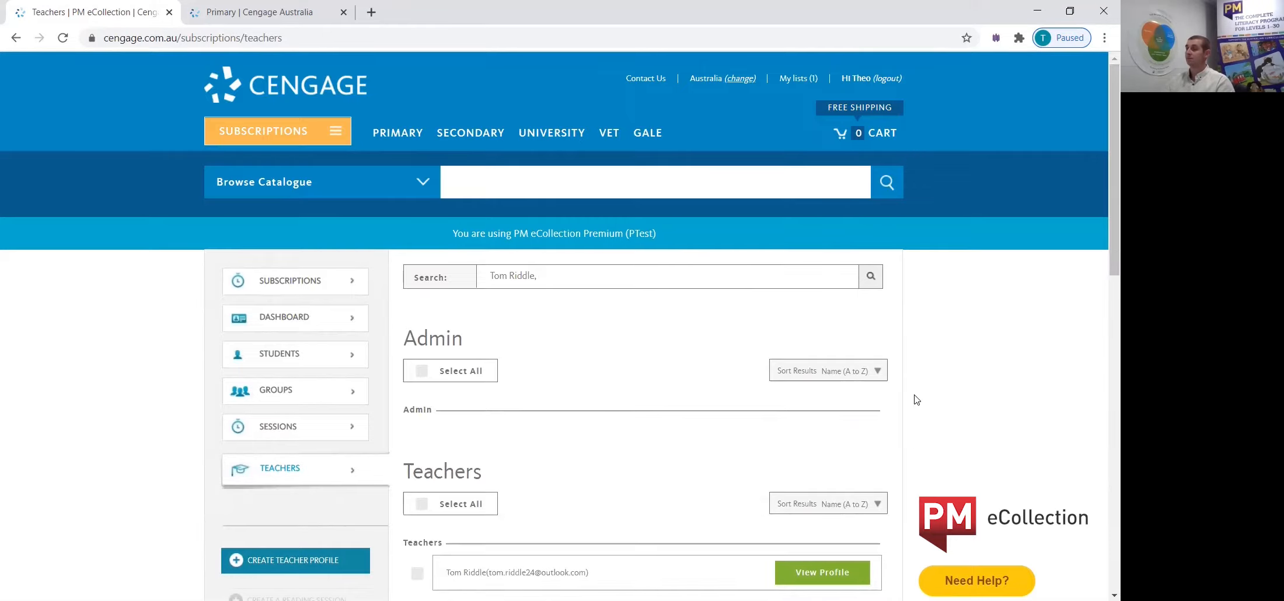
{"action": "scroll", "coordinate": [913, 396], "scroll_direction": "down", "scroll_amount": 4}
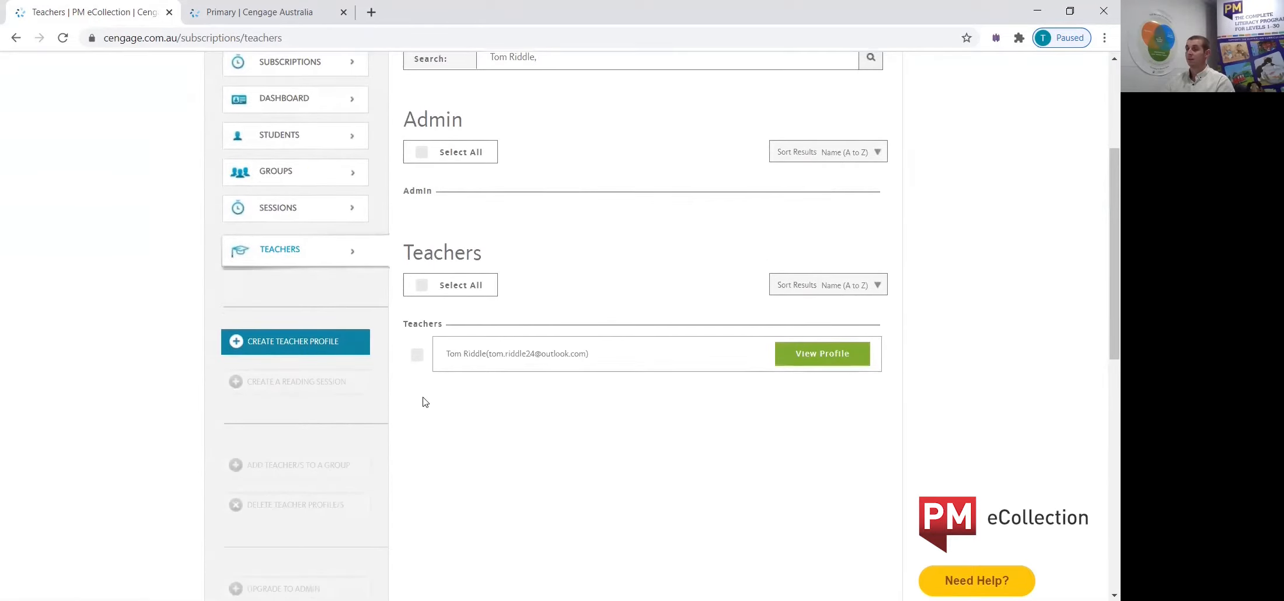
{"action": "left_click", "coordinate": [417, 358]}
{"action": "scroll", "coordinate": [440, 423], "scroll_direction": "down", "scroll_amount": 1}
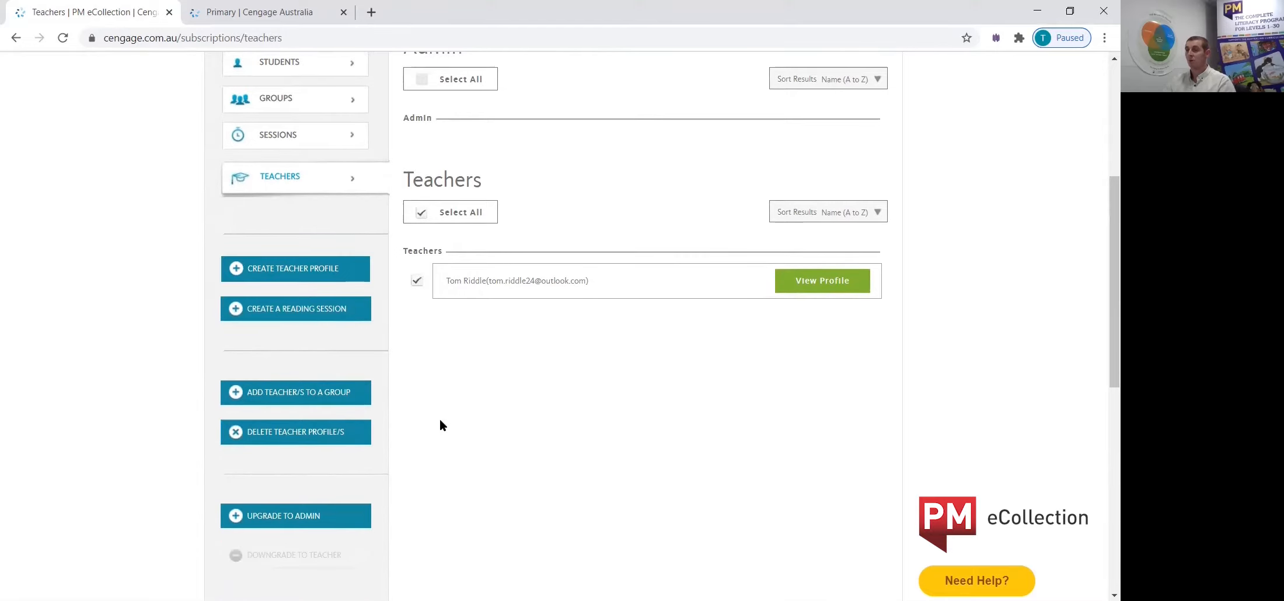
{"action": "scroll", "coordinate": [430, 439], "scroll_direction": "down", "scroll_amount": 1}
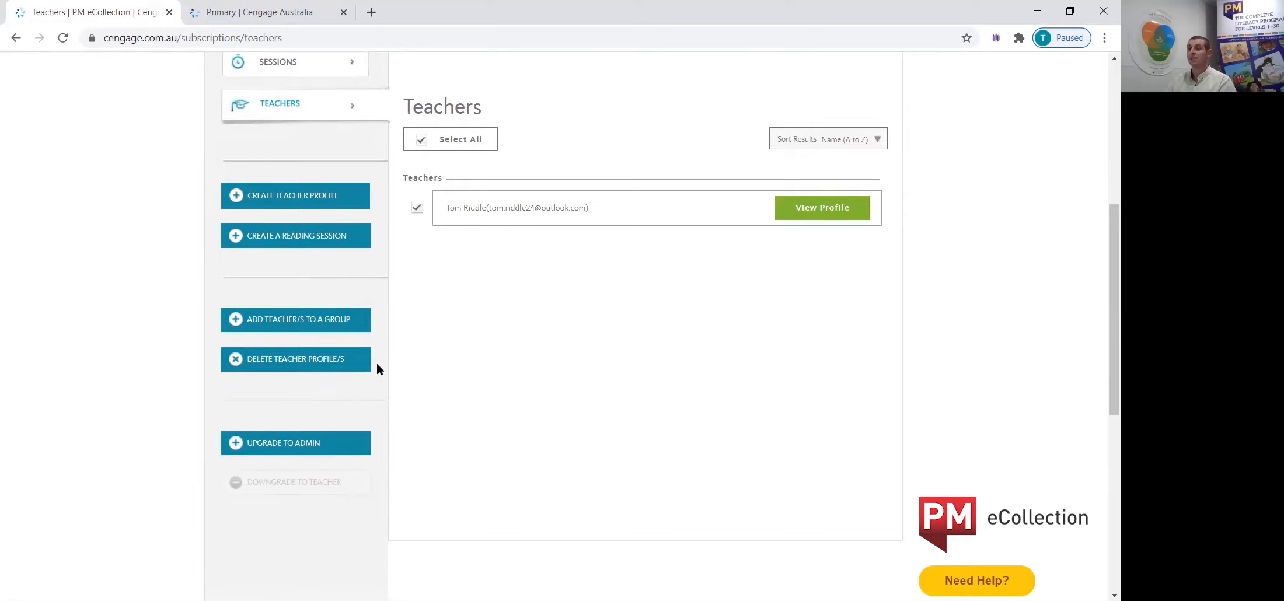
{"action": "left_click", "coordinate": [273, 362]}
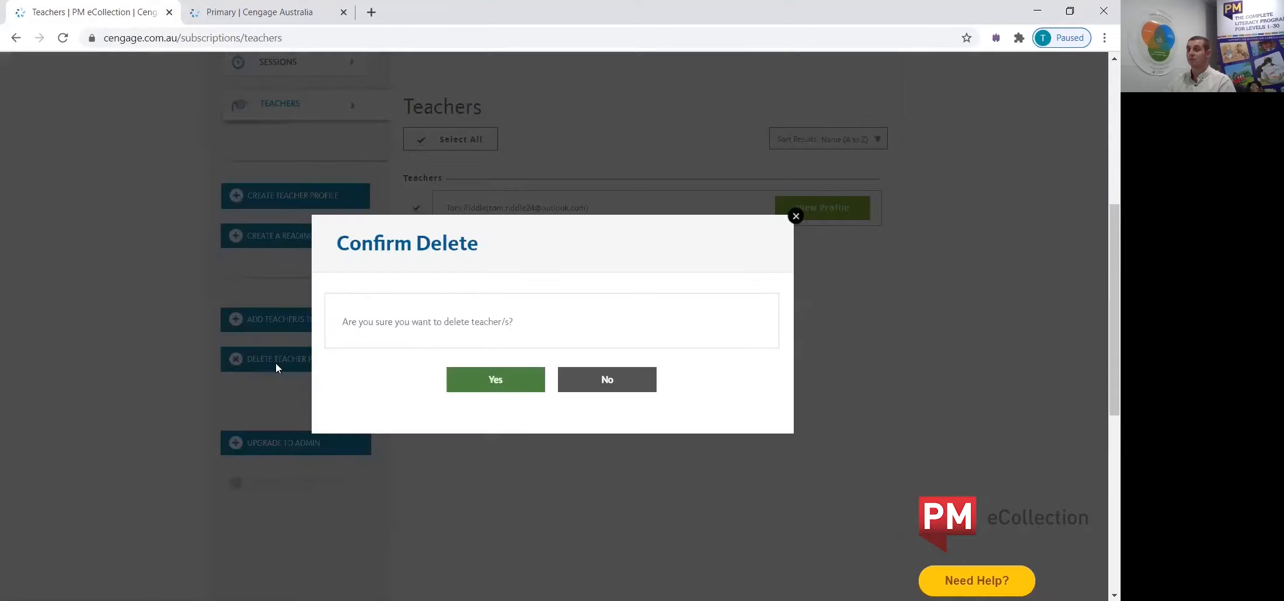
{"action": "left_click", "coordinate": [473, 384]}
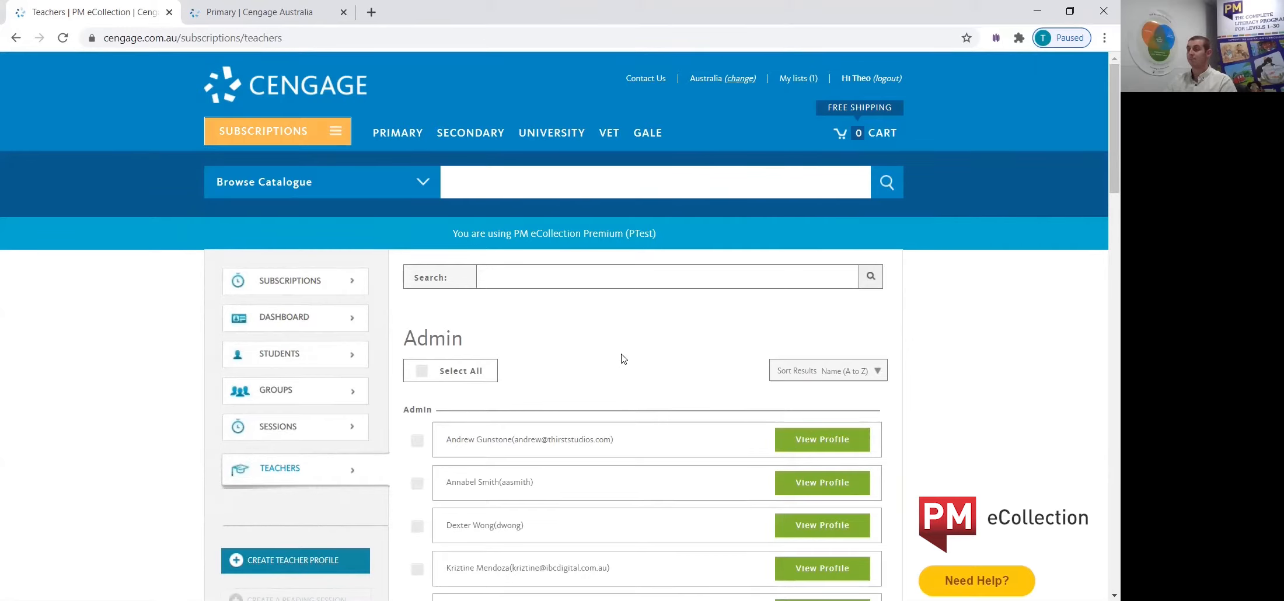
Return to the subscription dashboard and open the student list.
{"action": "left_click", "coordinate": [266, 318]}
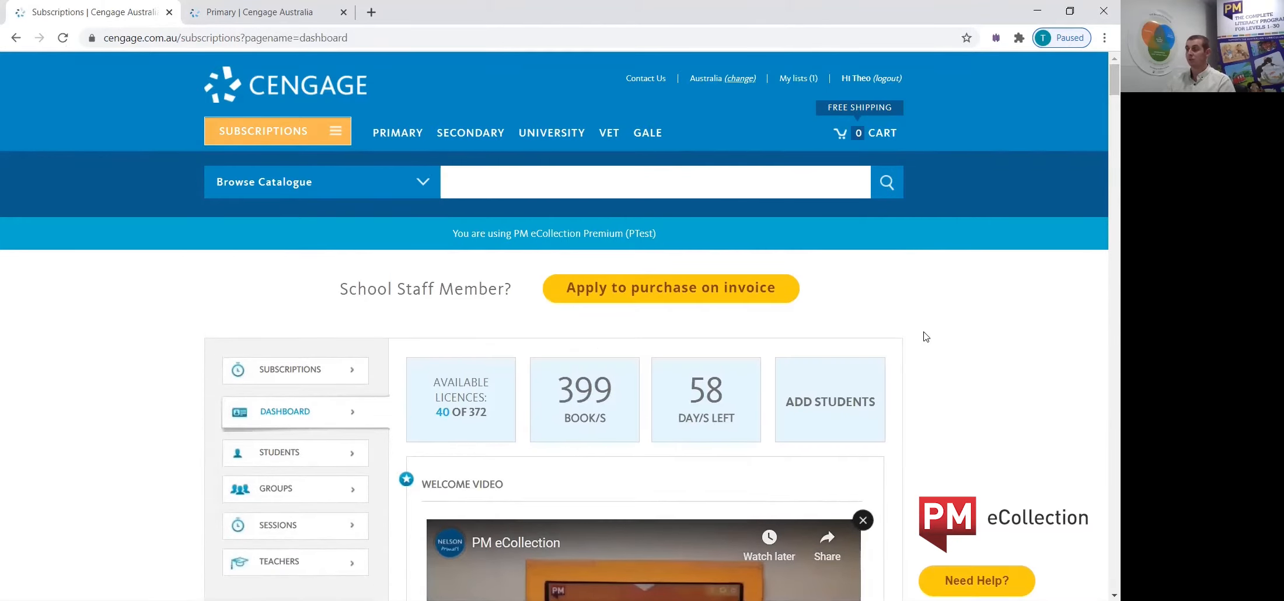
{"action": "scroll", "coordinate": [925, 337], "scroll_direction": "down", "scroll_amount": 1}
{"action": "scroll", "coordinate": [924, 335], "scroll_direction": "down", "scroll_amount": 1}
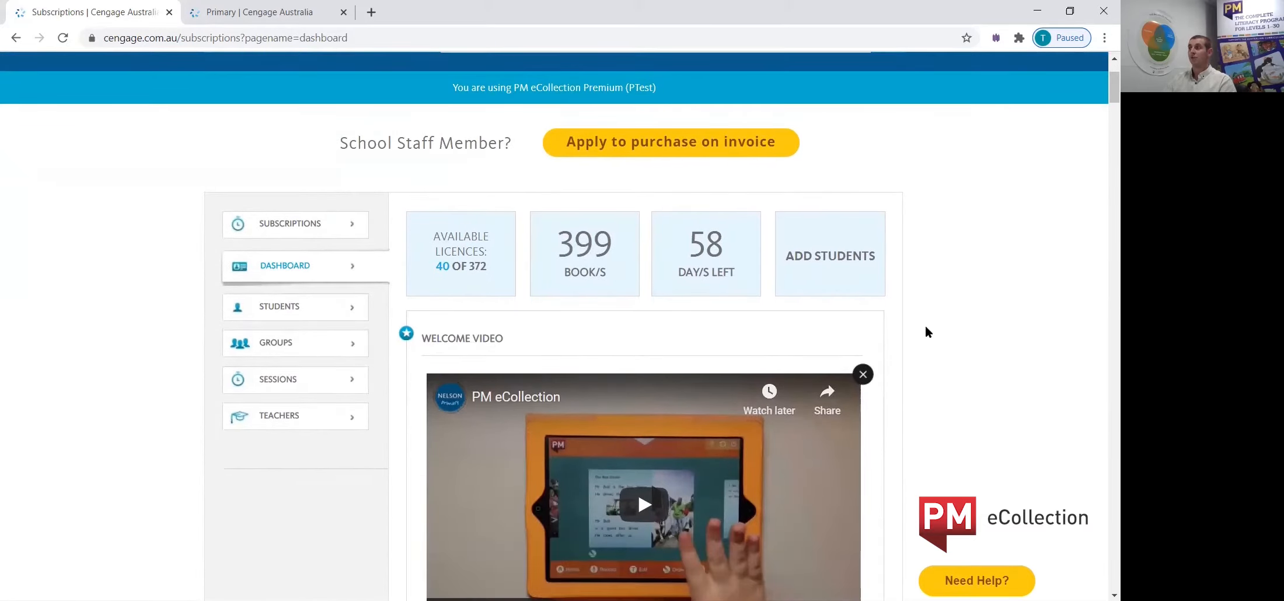
{"action": "left_click", "coordinate": [285, 310]}
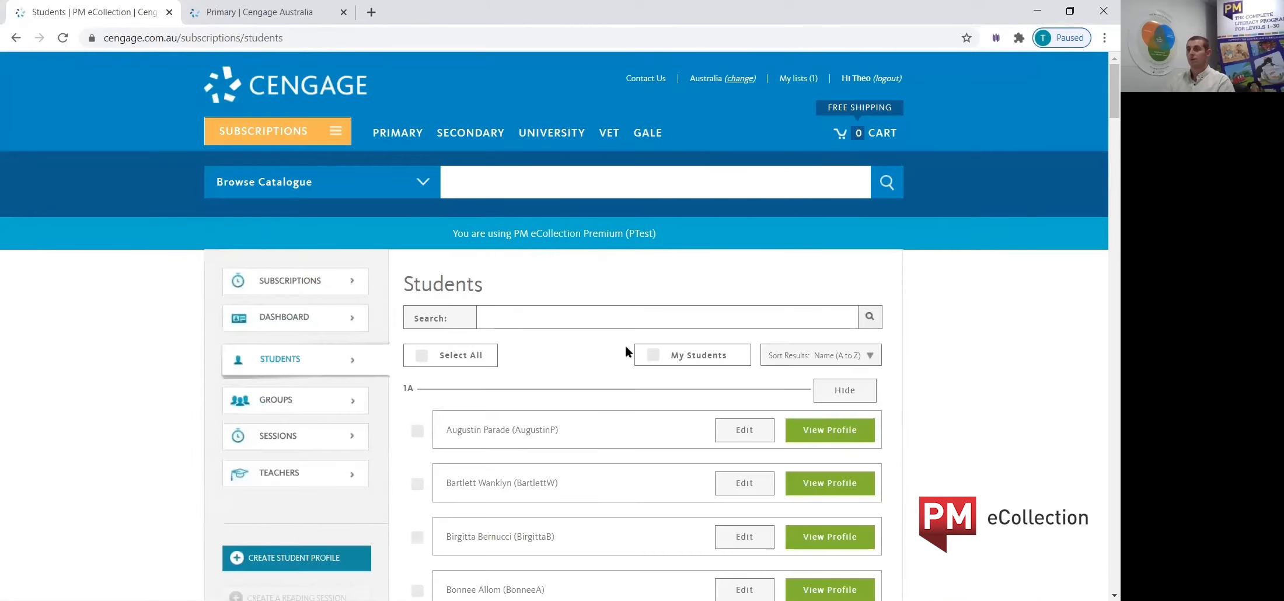
Search the student list by the student's name and delete the matching student profile.
{"action": "scroll", "coordinate": [935, 372], "scroll_direction": "down", "scroll_amount": 1}
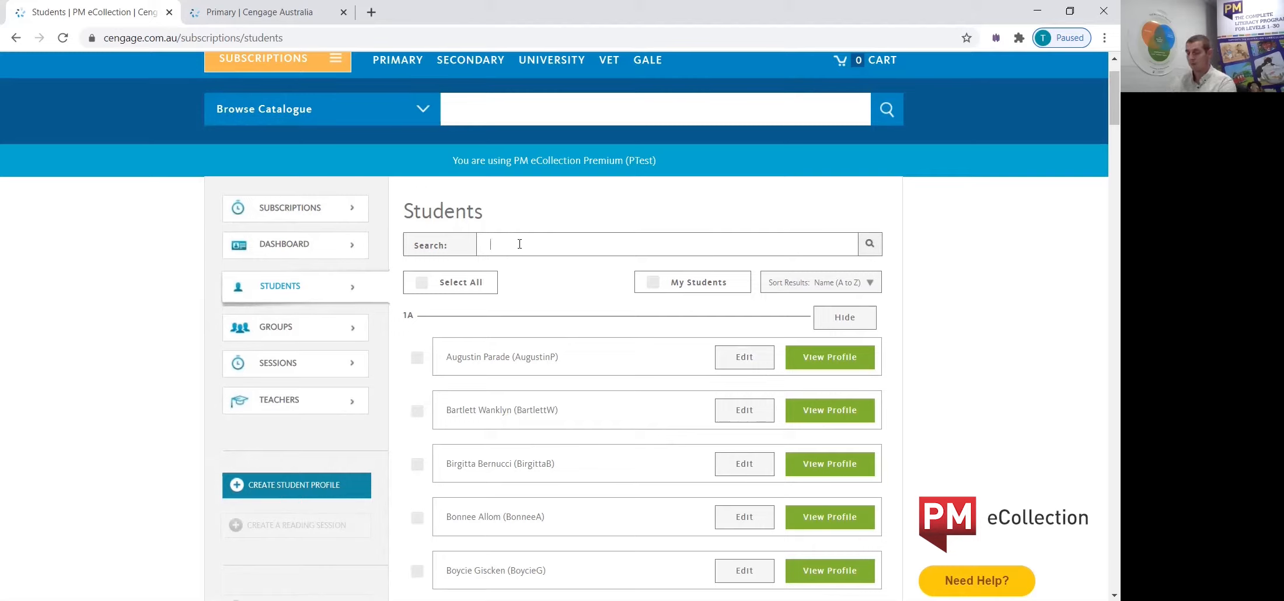
{"action": "type", "text": "aul"}
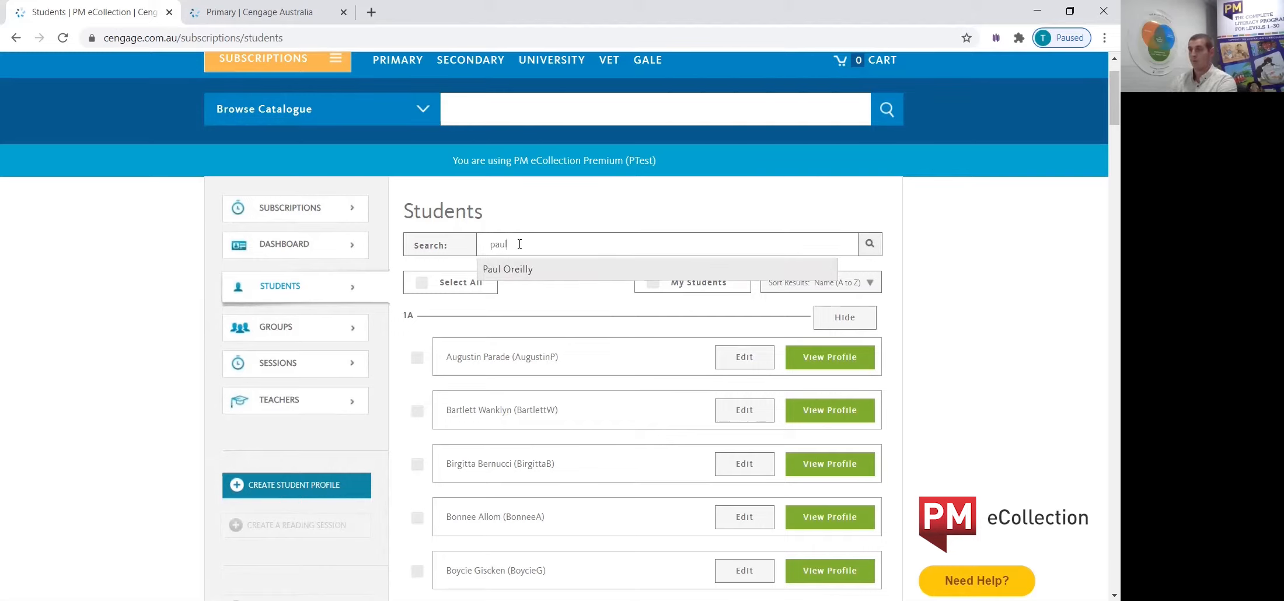
{"action": "left_click", "coordinate": [525, 270]}
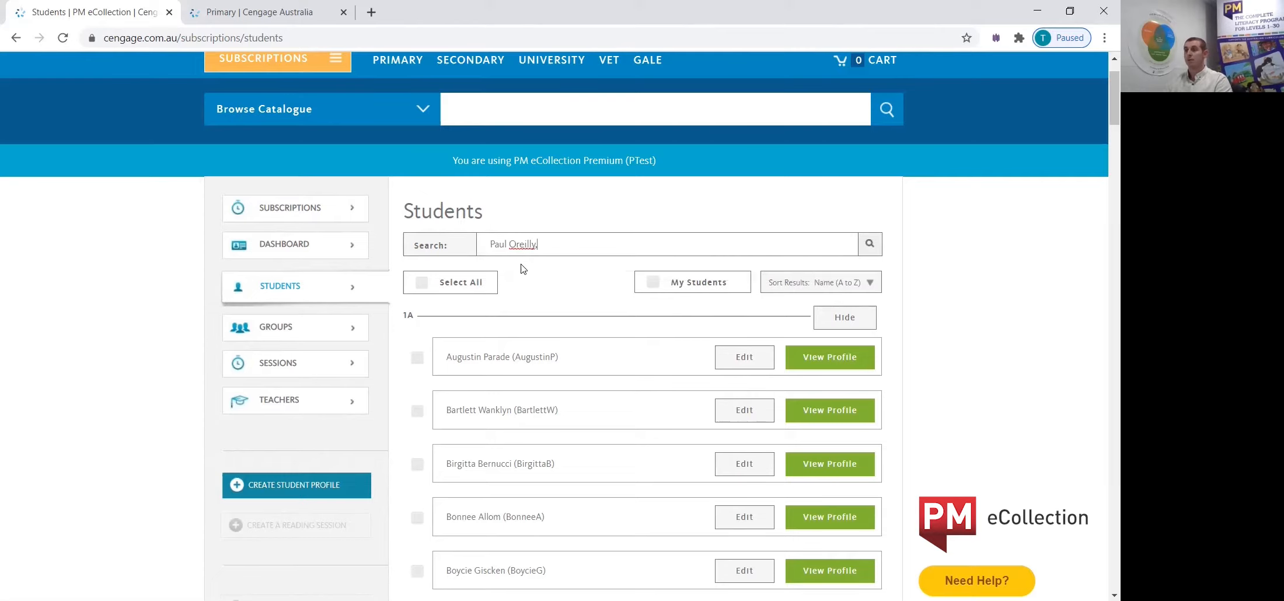
{"action": "left_click", "coordinate": [869, 245]}
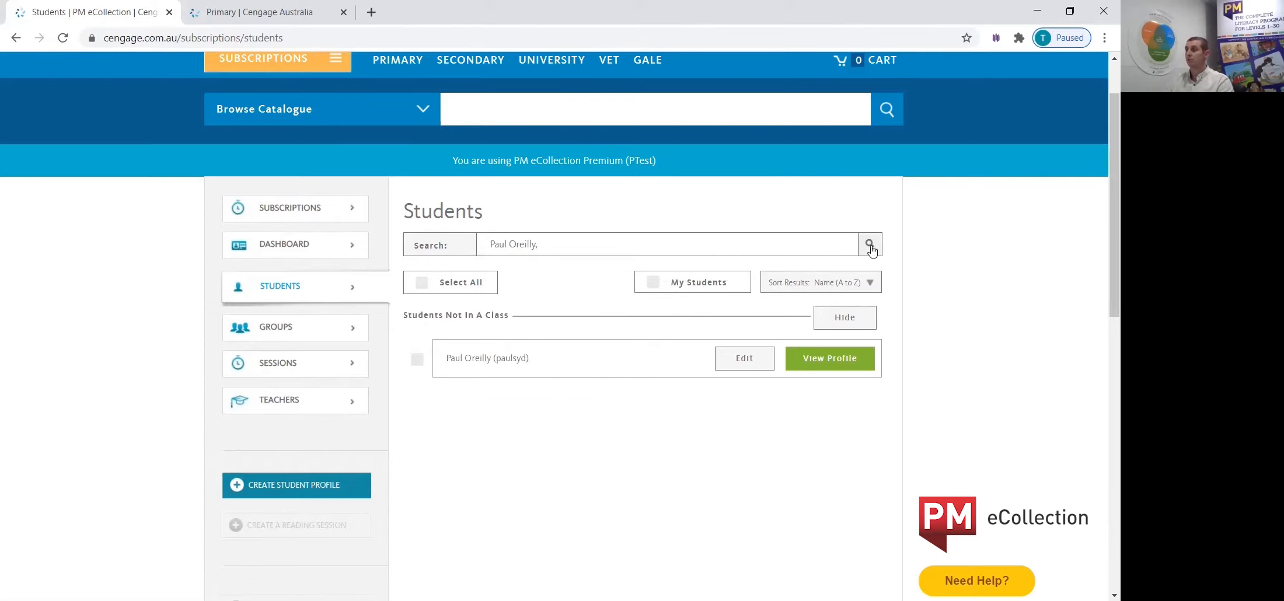
{"action": "left_click", "coordinate": [417, 361]}
{"action": "scroll", "coordinate": [453, 410], "scroll_direction": "down", "scroll_amount": 3}
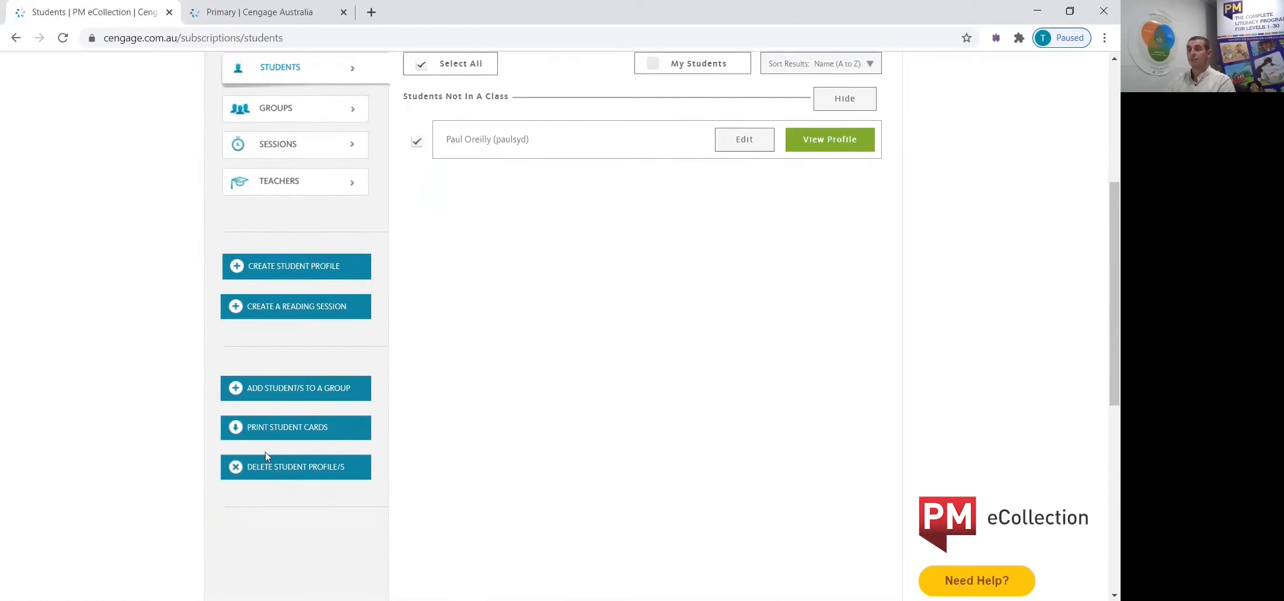
{"action": "left_click", "coordinate": [293, 475]}
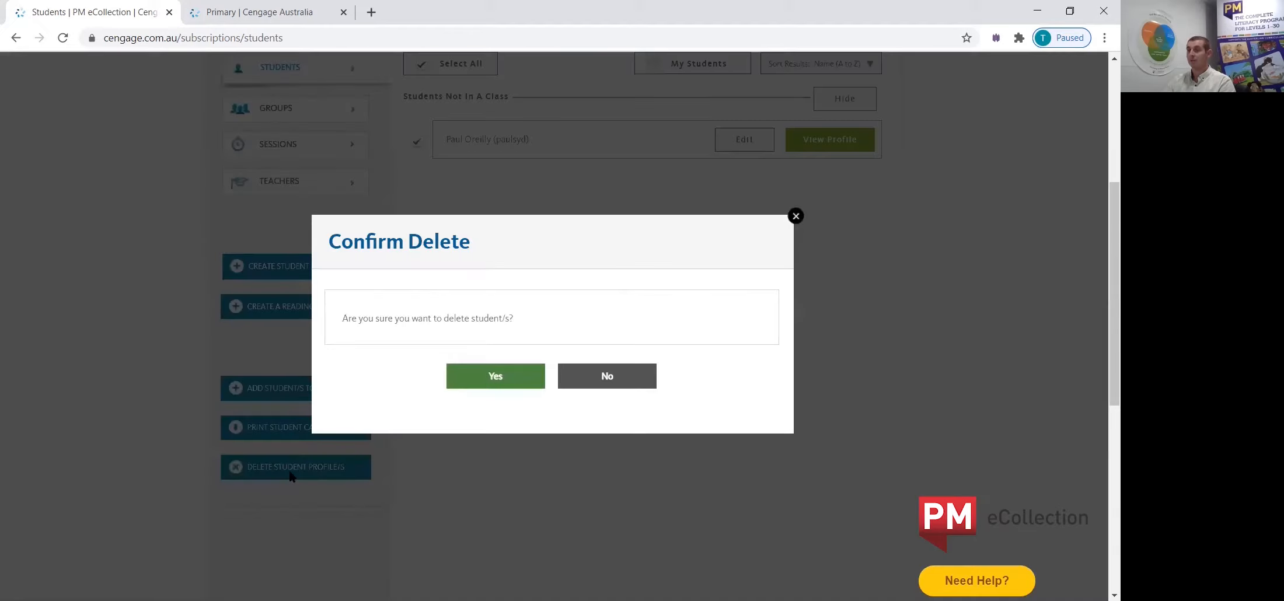
{"action": "left_click", "coordinate": [484, 380]}
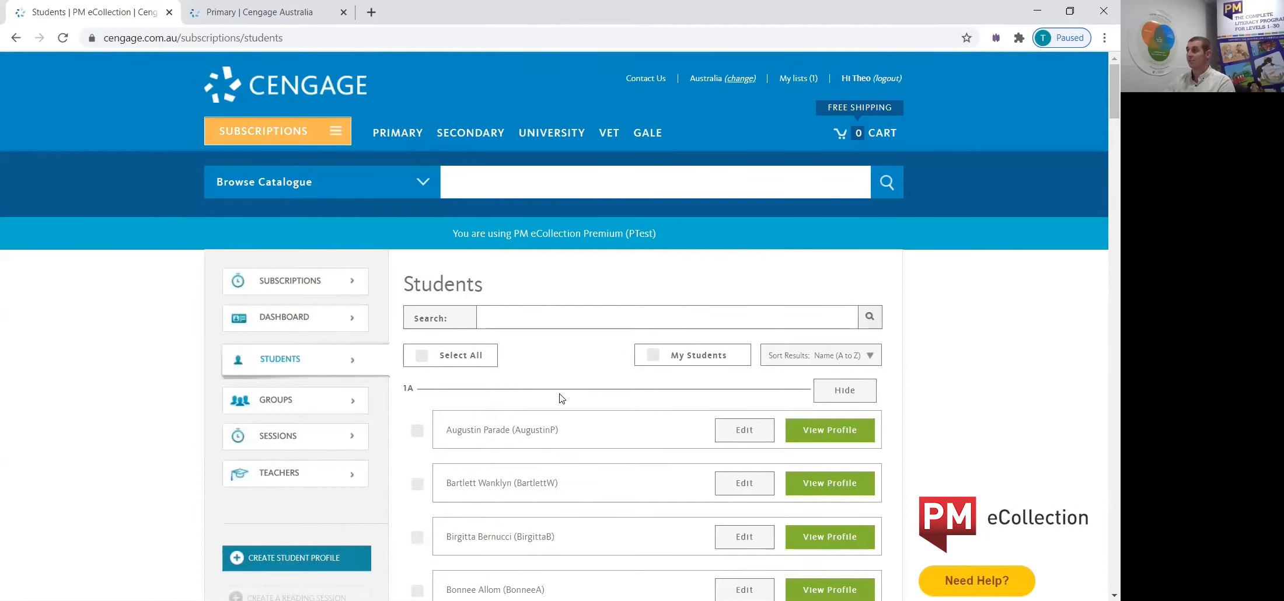
Start a new student profile using the manual form and enter the student's first and last name.
{"action": "scroll", "coordinate": [548, 408], "scroll_direction": "down", "scroll_amount": 1}
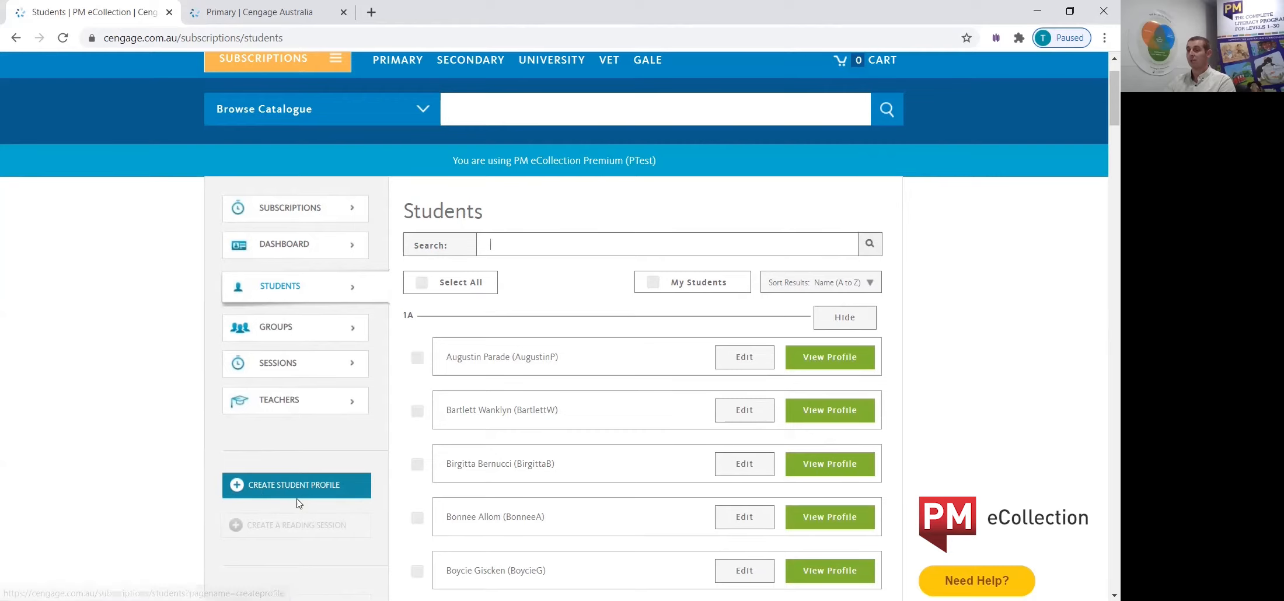
{"action": "left_click", "coordinate": [311, 486]}
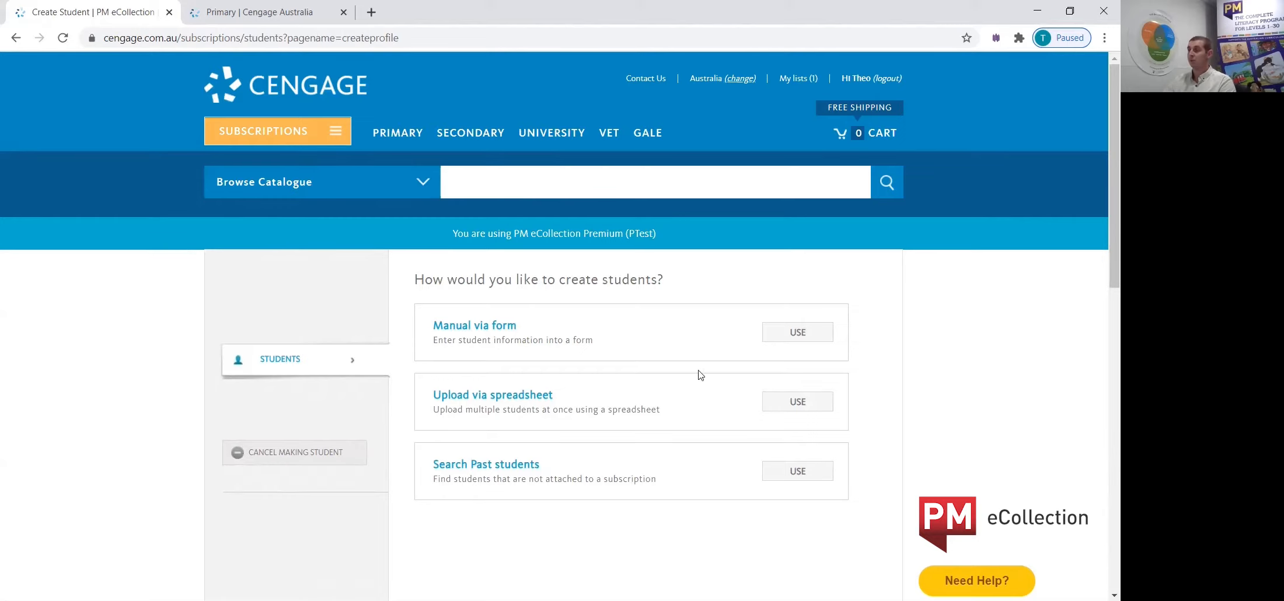
{"action": "left_click", "coordinate": [797, 332]}
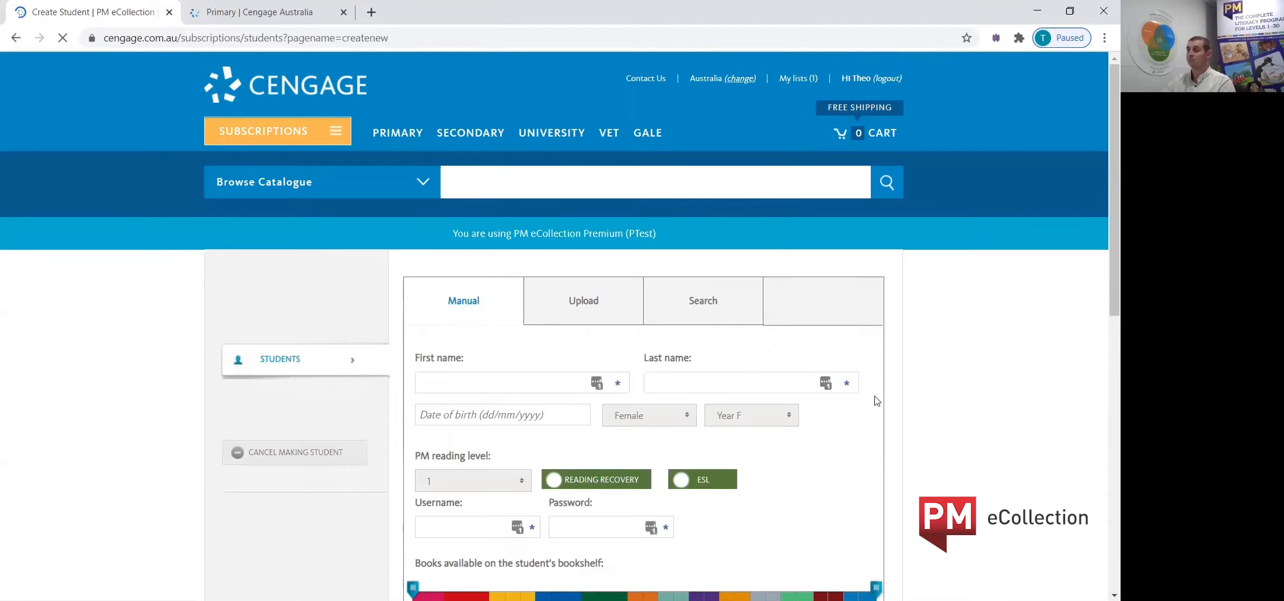
{"action": "scroll", "coordinate": [583, 350], "scroll_direction": "down", "scroll_amount": 1}
{"action": "left_click", "coordinate": [488, 310]}
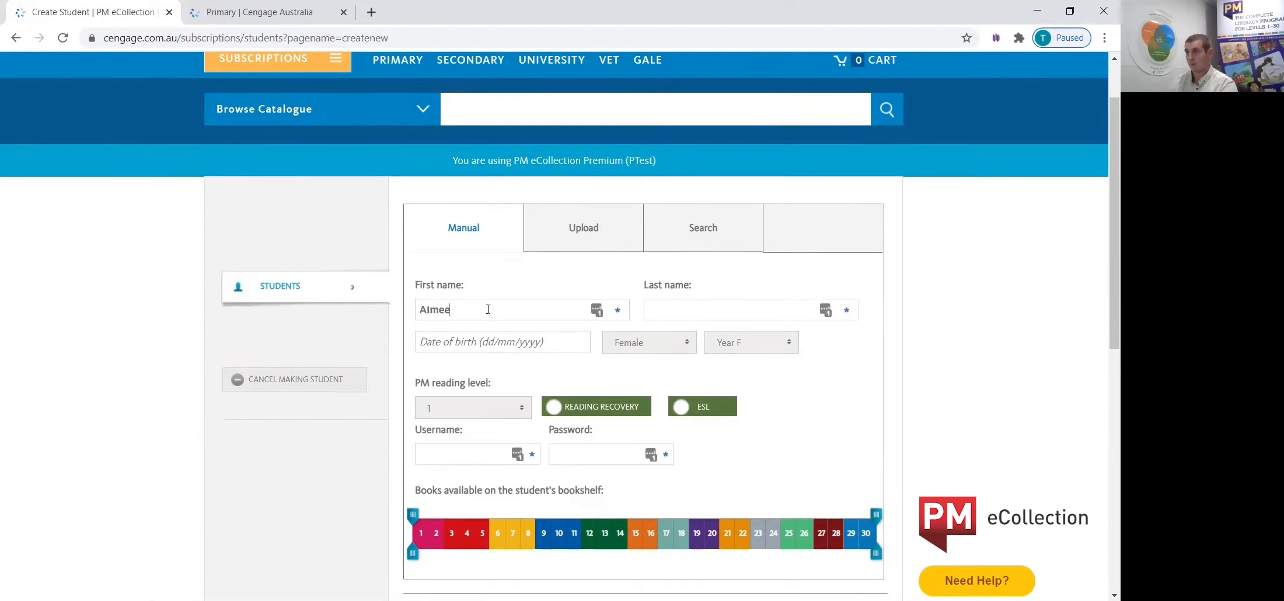
{"action": "key", "text": "Tab"}
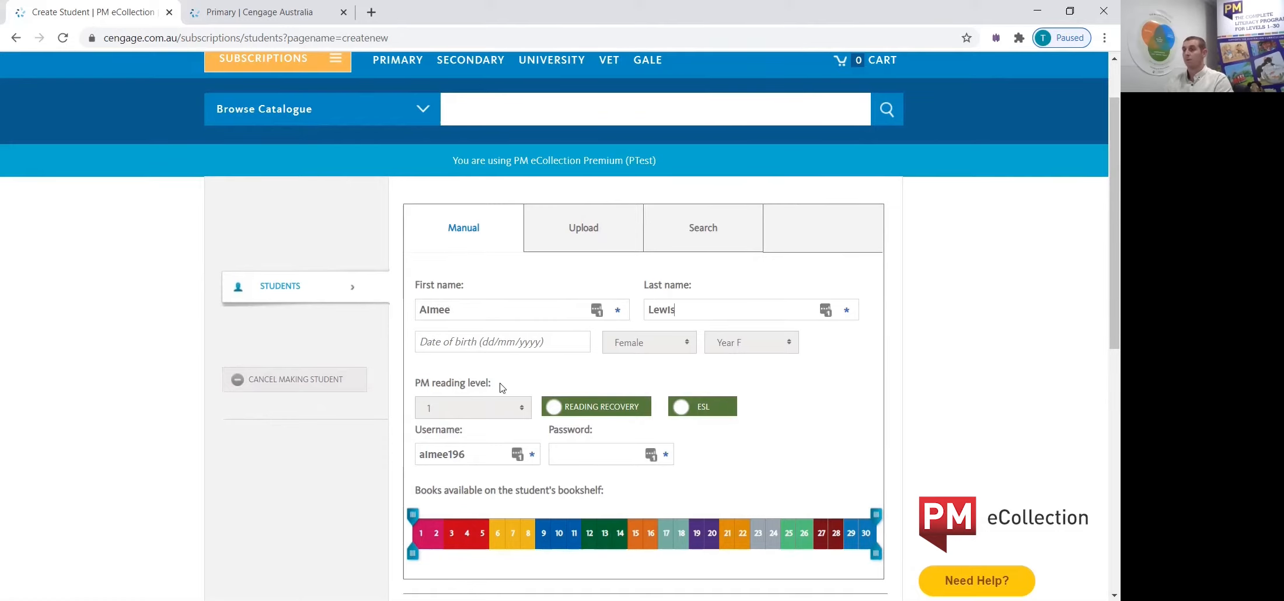
Enter the student's account password, add the student and leave the student creation form.
{"action": "scroll", "coordinate": [505, 432], "scroll_direction": "down", "scroll_amount": 1}
{"action": "left_click", "coordinate": [601, 455]}
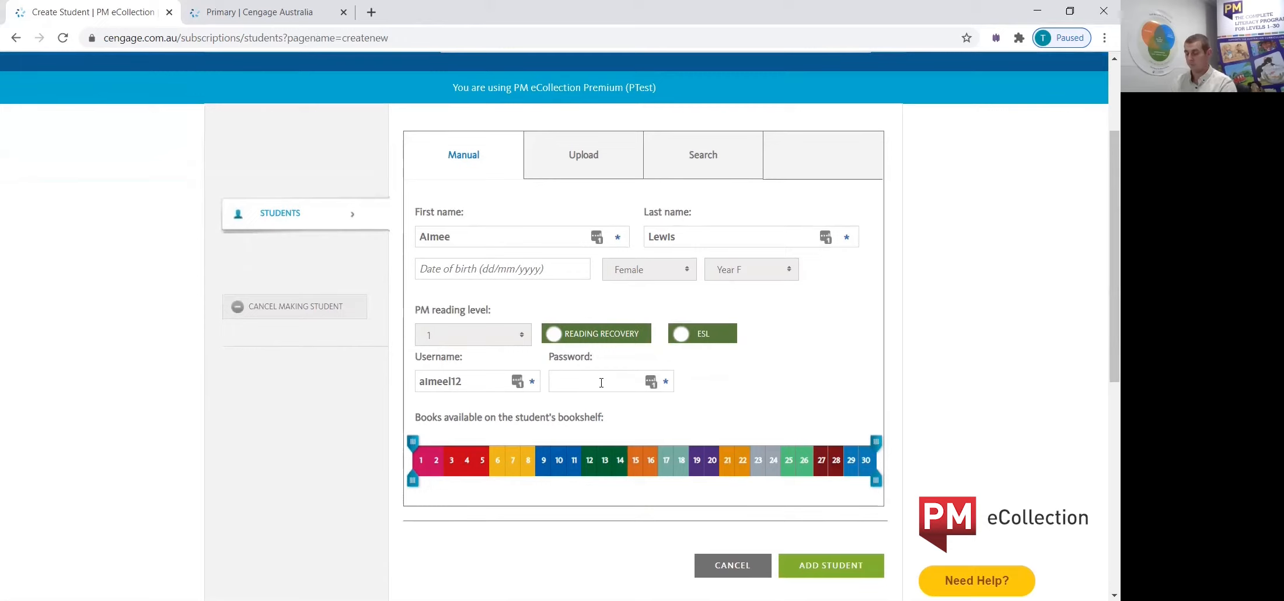
{"action": "type", "text": "123"}
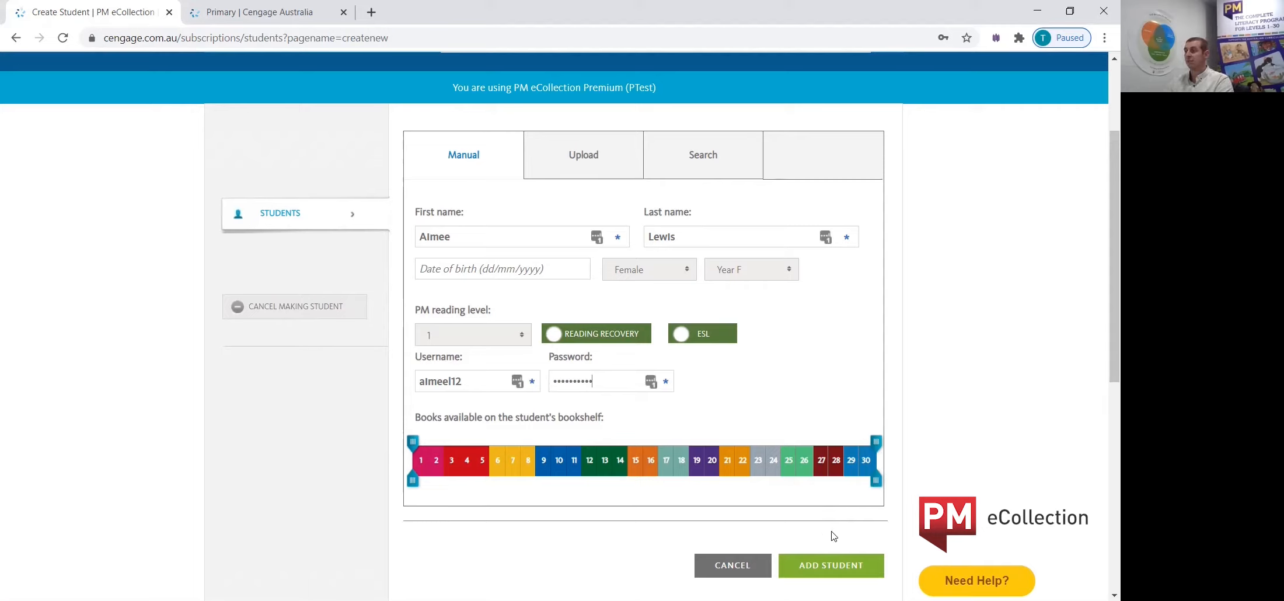
{"action": "left_click", "coordinate": [834, 568]}
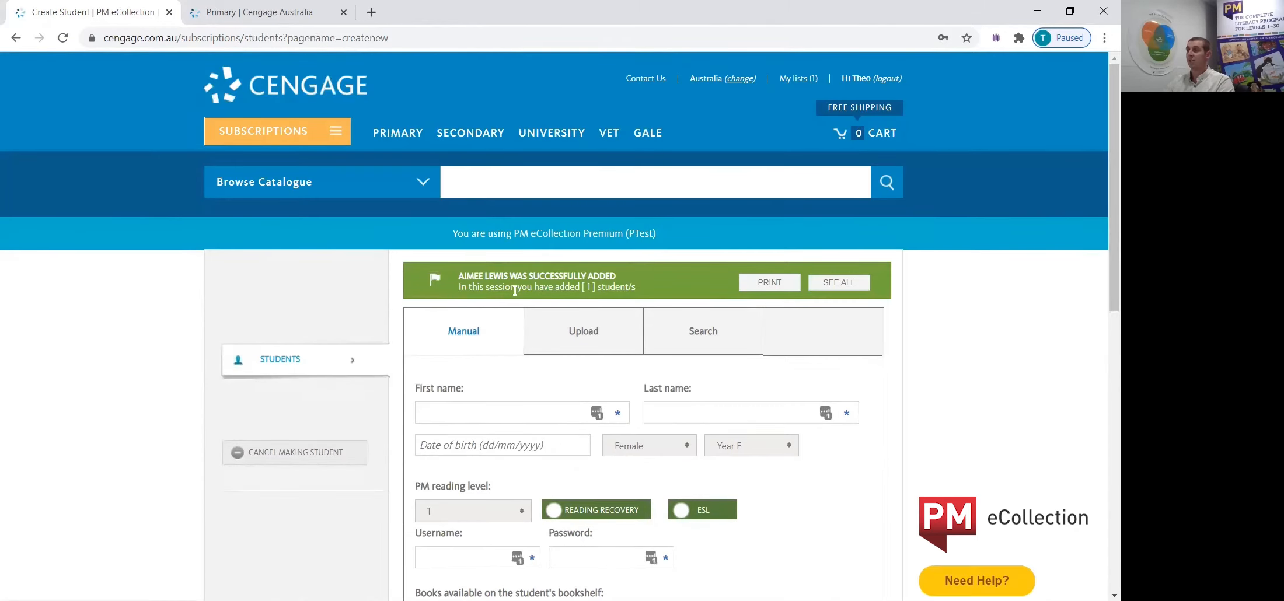
{"action": "left_click", "coordinate": [298, 454]}
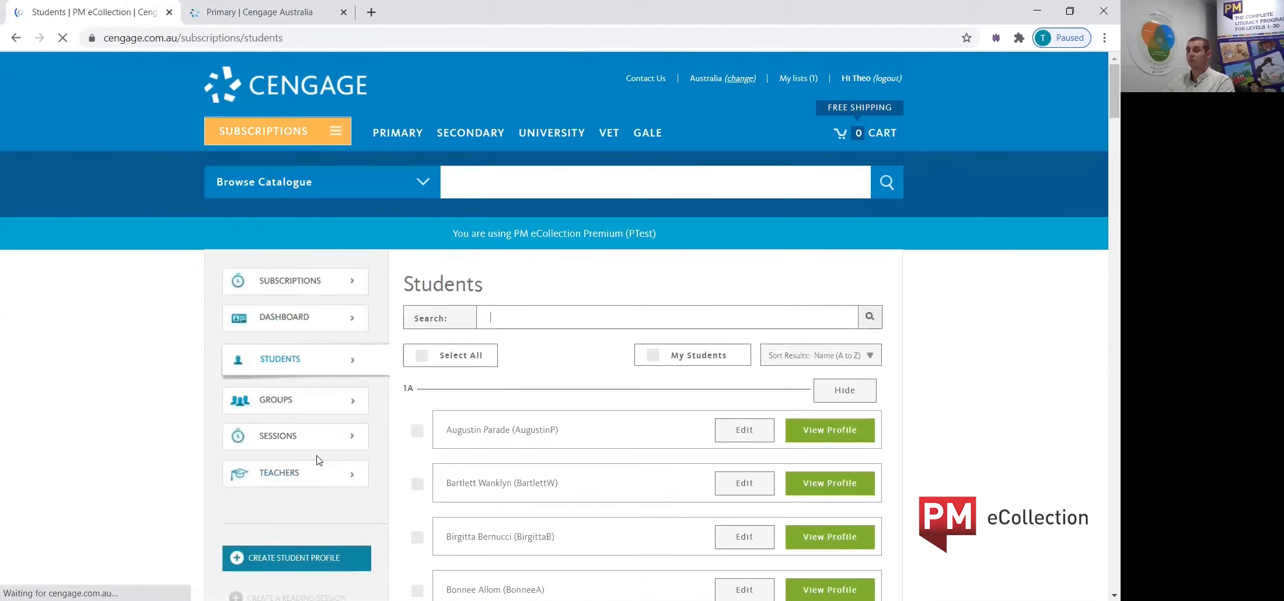
Return to the subscription dashboard and open the list of groups.
{"action": "scroll", "coordinate": [423, 475], "scroll_direction": "down", "scroll_amount": 1}
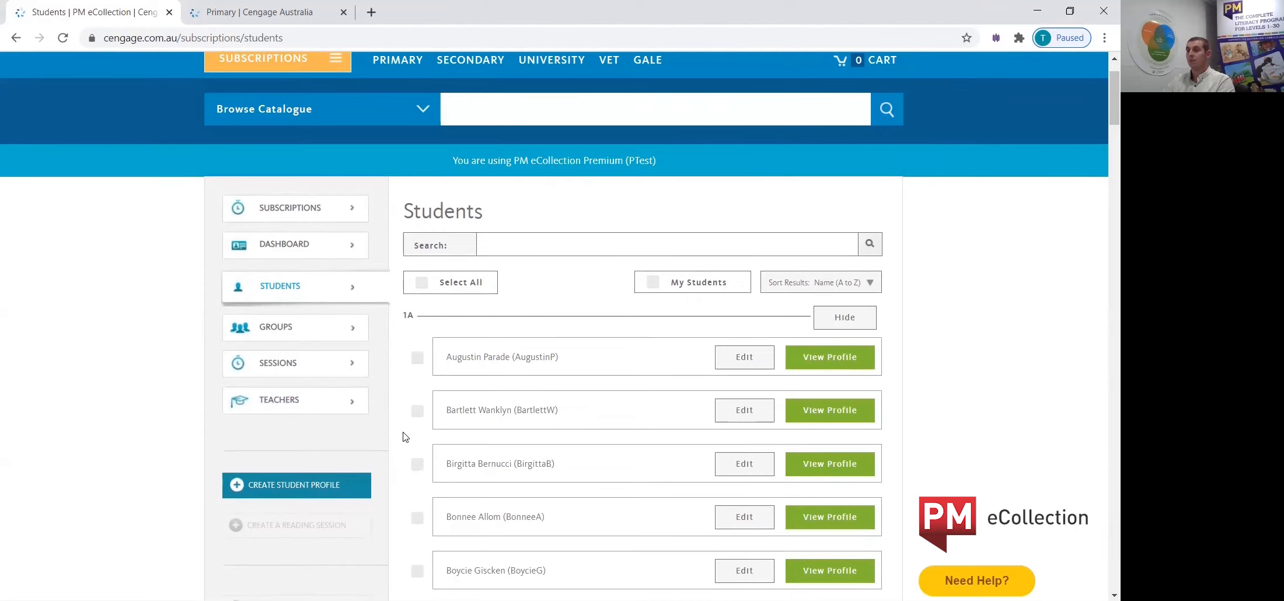
{"action": "left_click", "coordinate": [264, 243]}
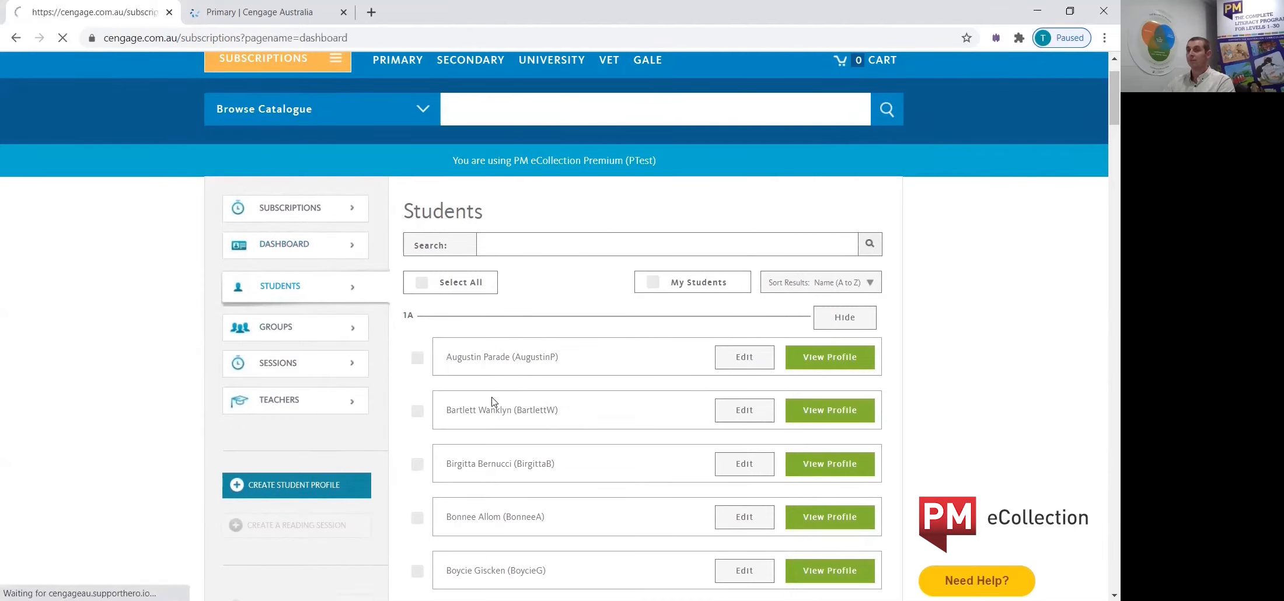
{"action": "scroll", "coordinate": [927, 436], "scroll_direction": "down", "scroll_amount": 2}
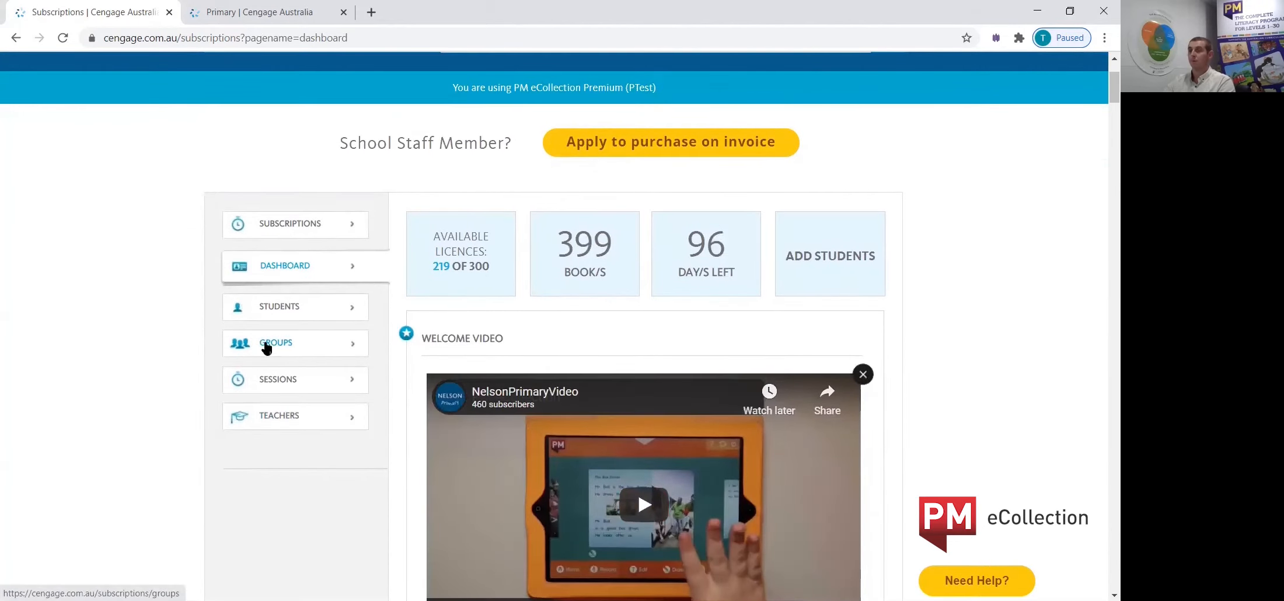
{"action": "left_click", "coordinate": [294, 349]}
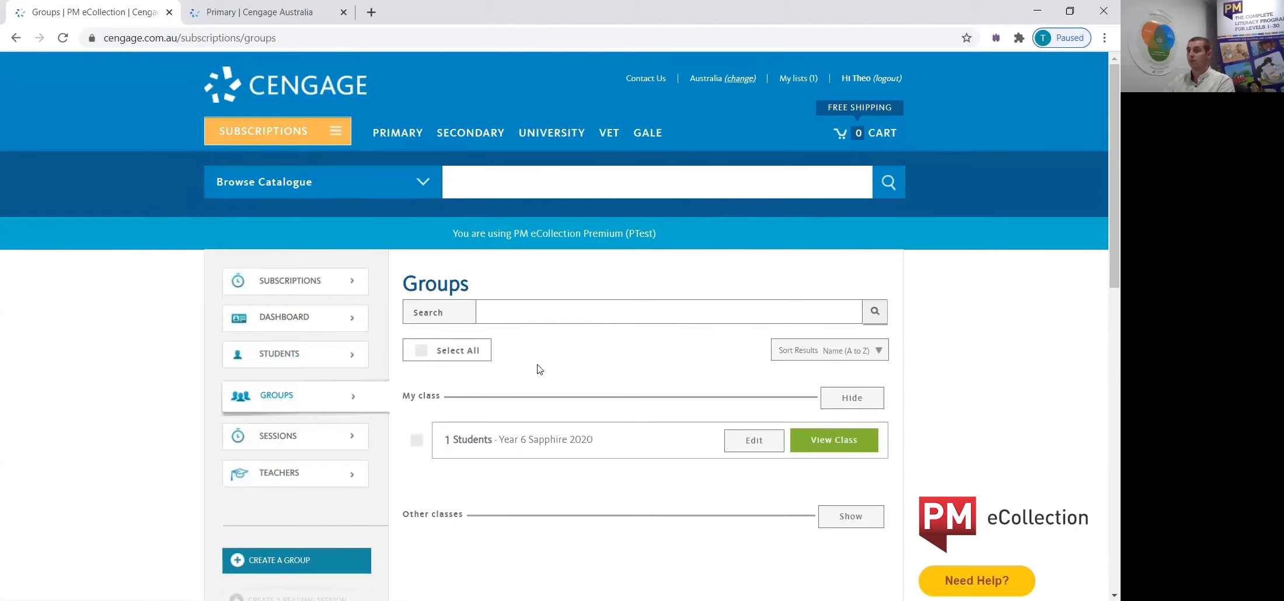
Create a group named Kindy Sparkles 2021 and mark it as a class.
{"action": "scroll", "coordinate": [523, 364], "scroll_direction": "down", "scroll_amount": 1}
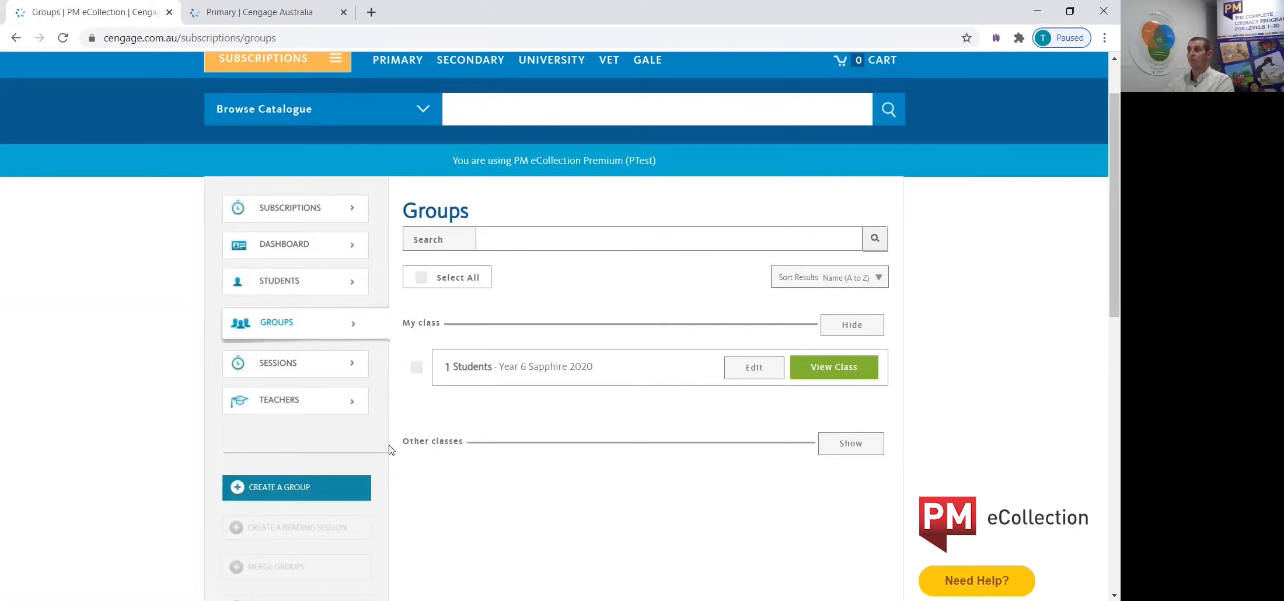
{"action": "scroll", "coordinate": [423, 430], "scroll_direction": "down", "scroll_amount": 1}
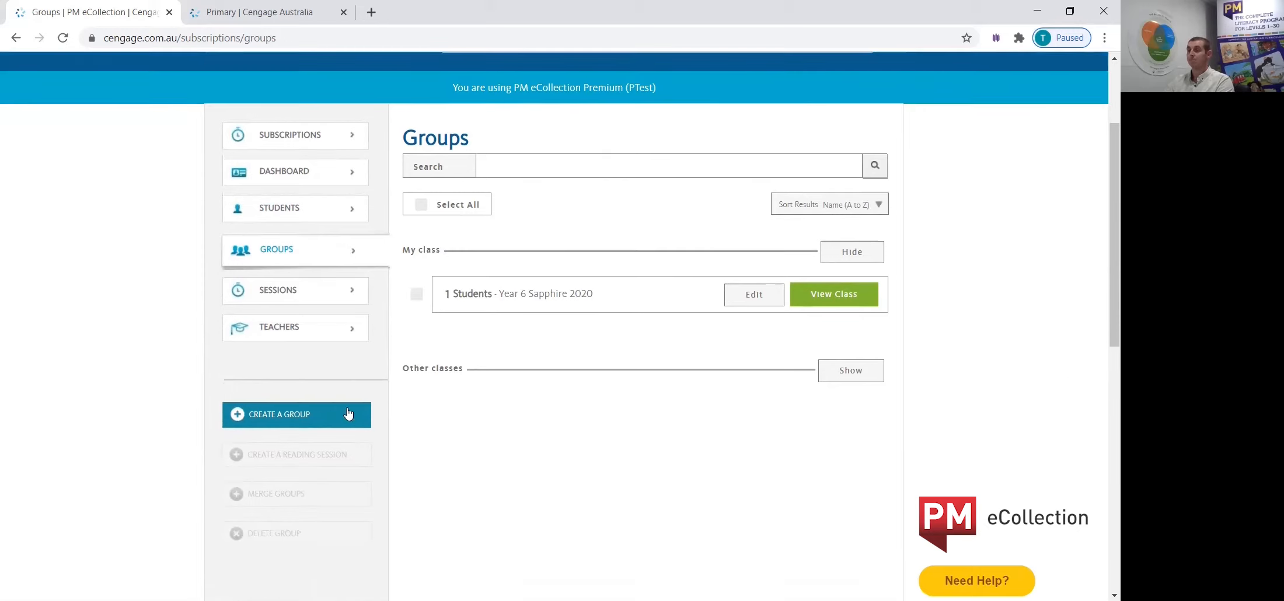
{"action": "left_click", "coordinate": [271, 417]}
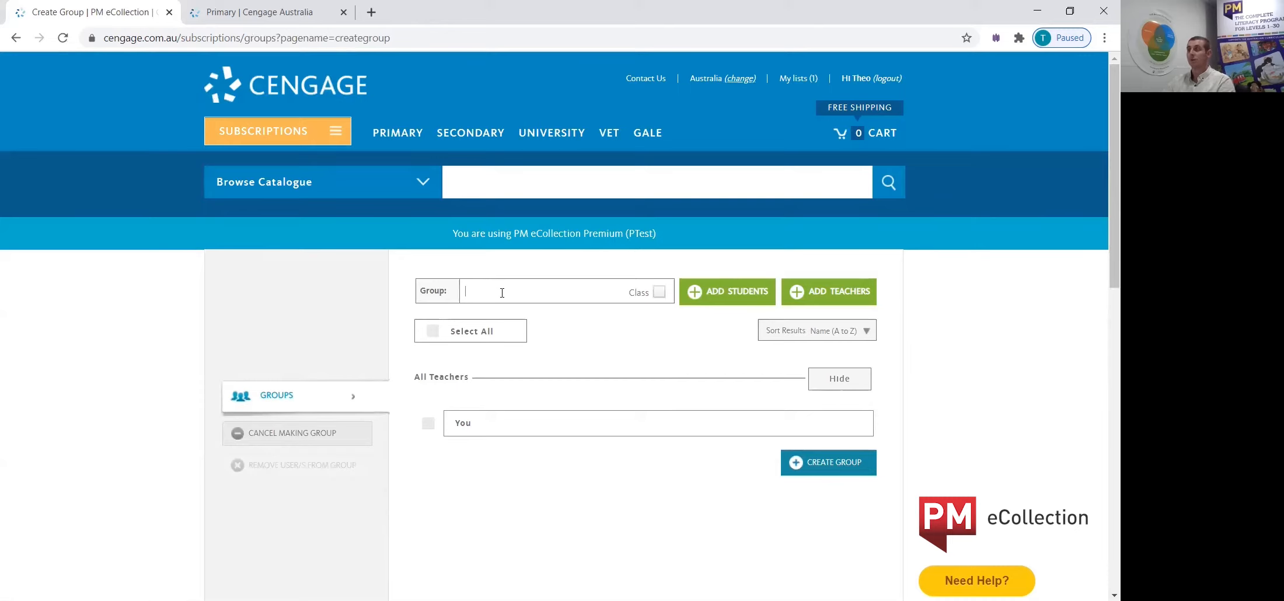
{"action": "type", "text": "Kindy Sparkles 2021"}
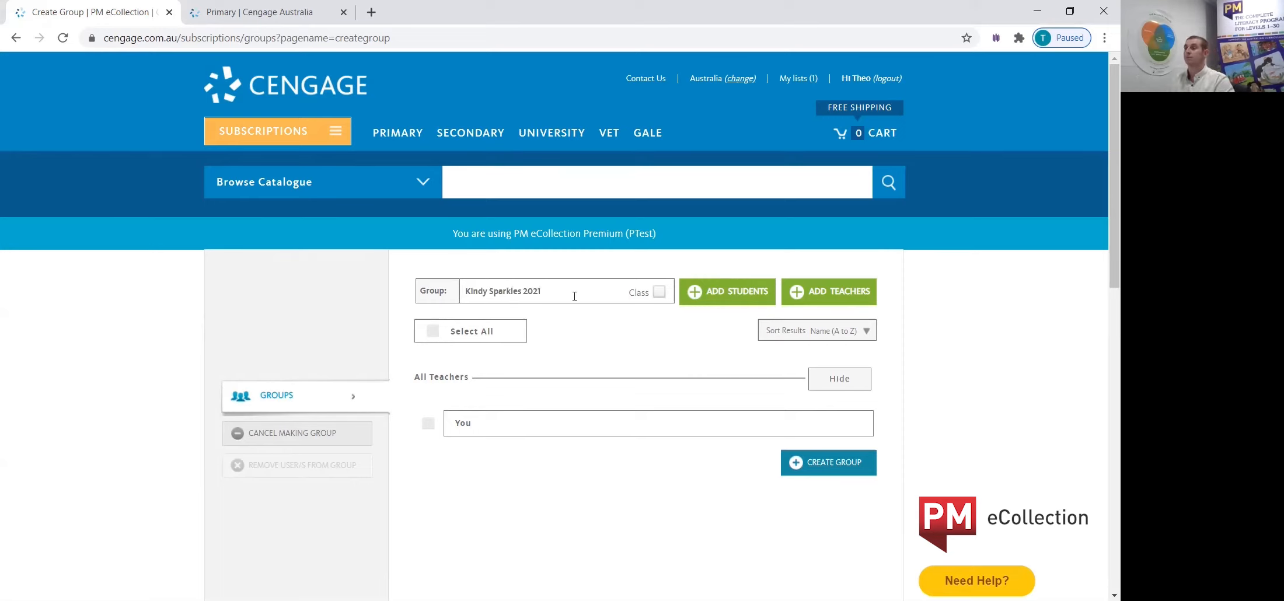
{"action": "left_click", "coordinate": [659, 292]}
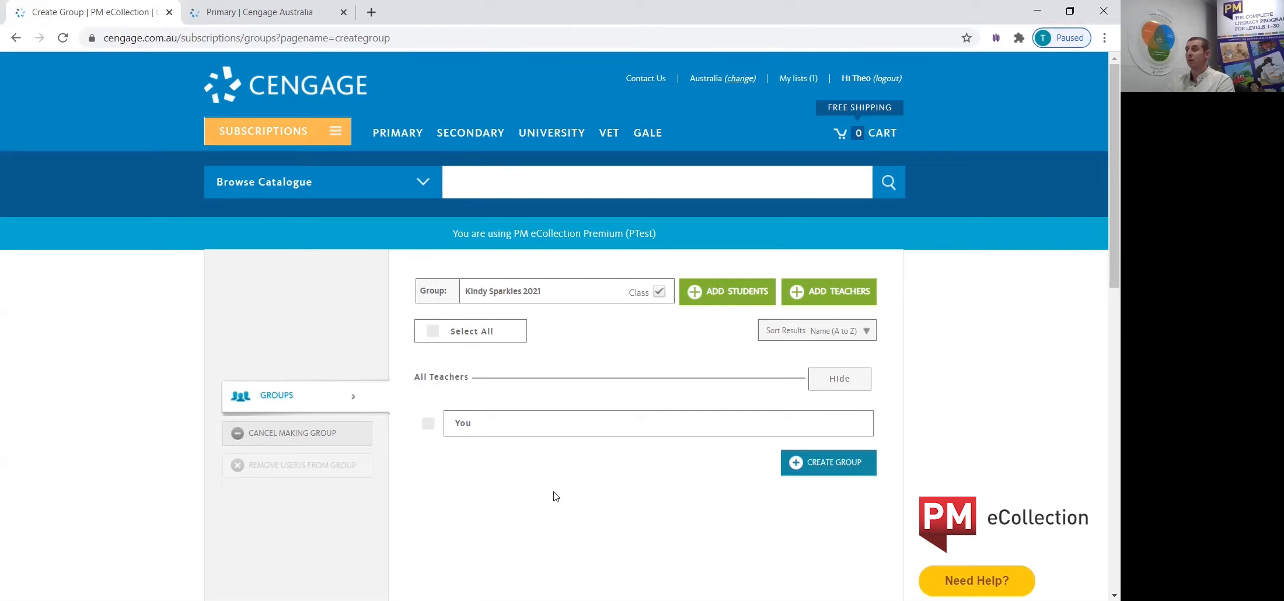
{"action": "left_click", "coordinate": [814, 463]}
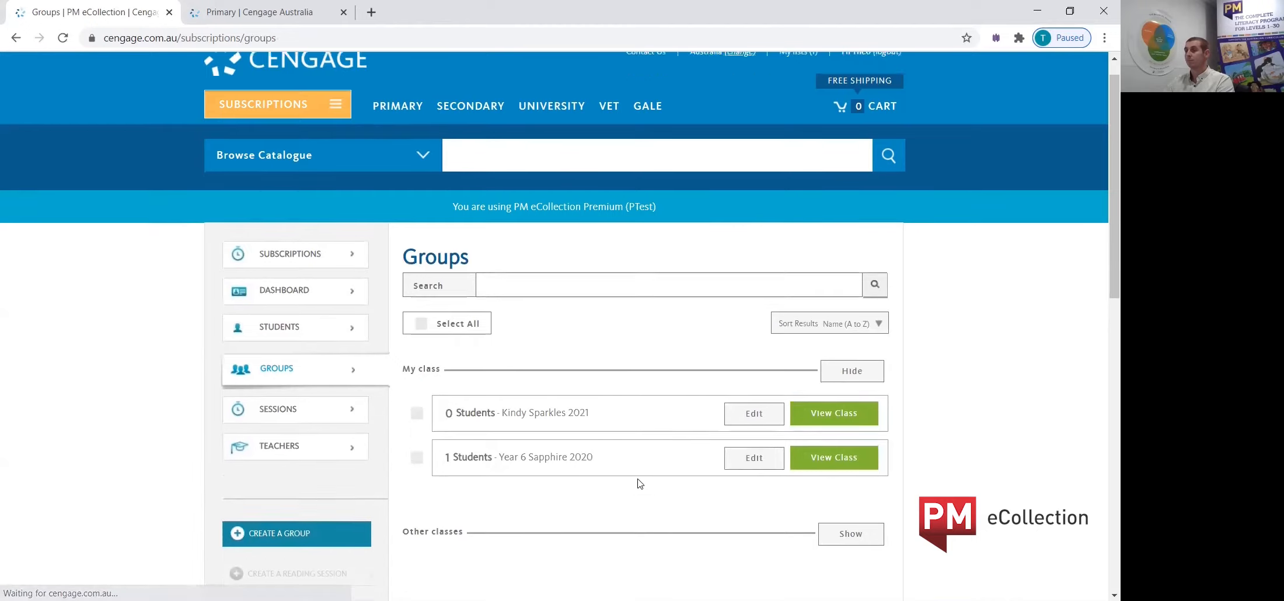
Delete the Year 6 Sapphire 2020 group from the class list and confirm the deletion.
{"action": "scroll", "coordinate": [635, 478], "scroll_direction": "down", "scroll_amount": 1}
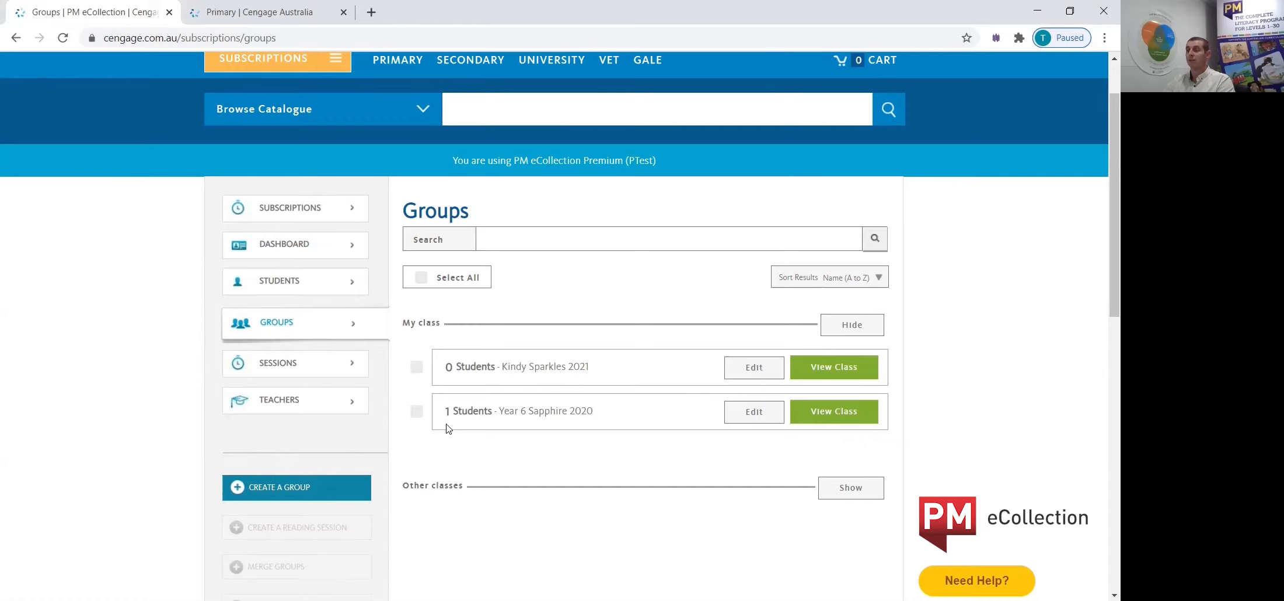
{"action": "left_click", "coordinate": [416, 416]}
{"action": "scroll", "coordinate": [421, 416], "scroll_direction": "down", "scroll_amount": 3}
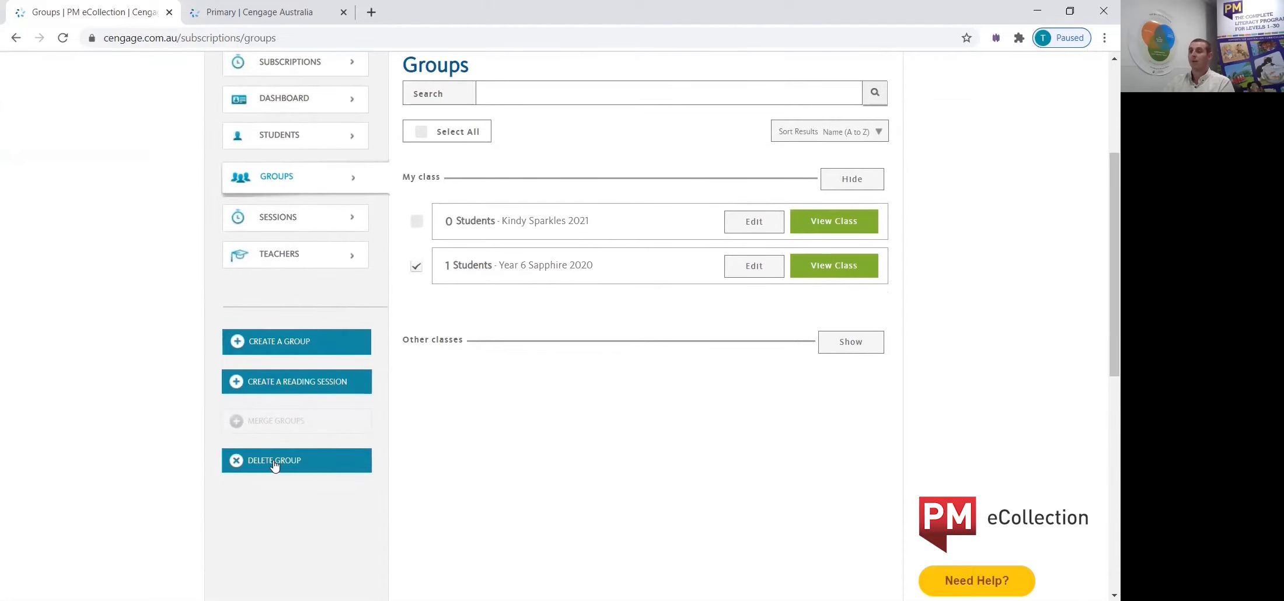
{"action": "left_click", "coordinate": [274, 462]}
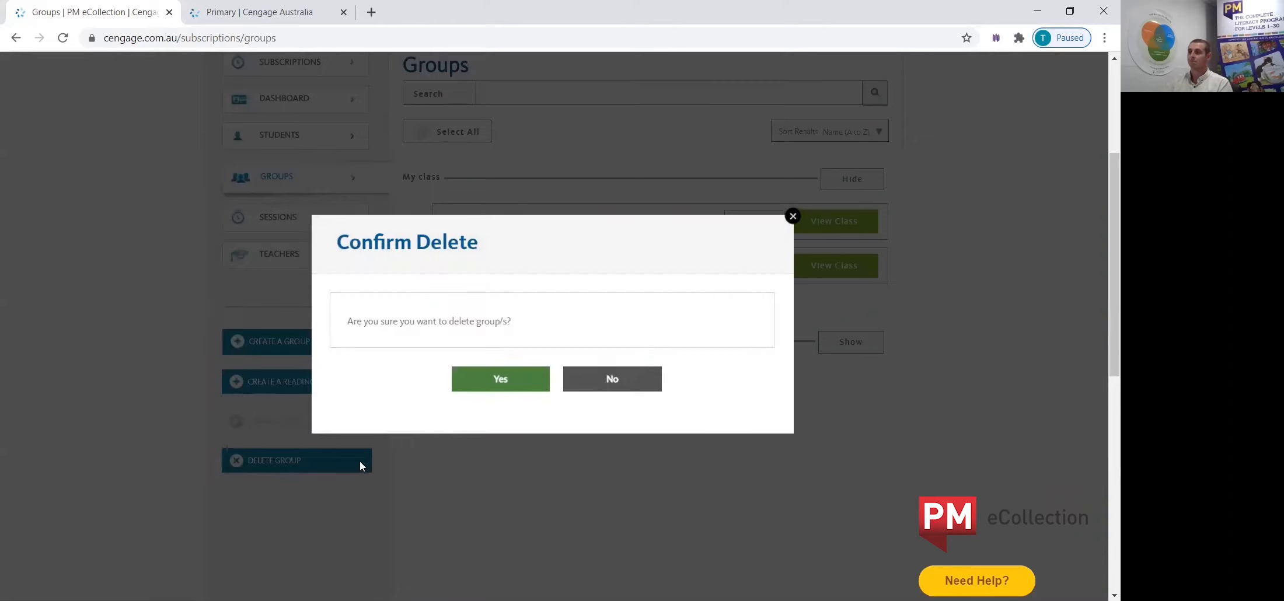
{"action": "left_click", "coordinate": [496, 383]}
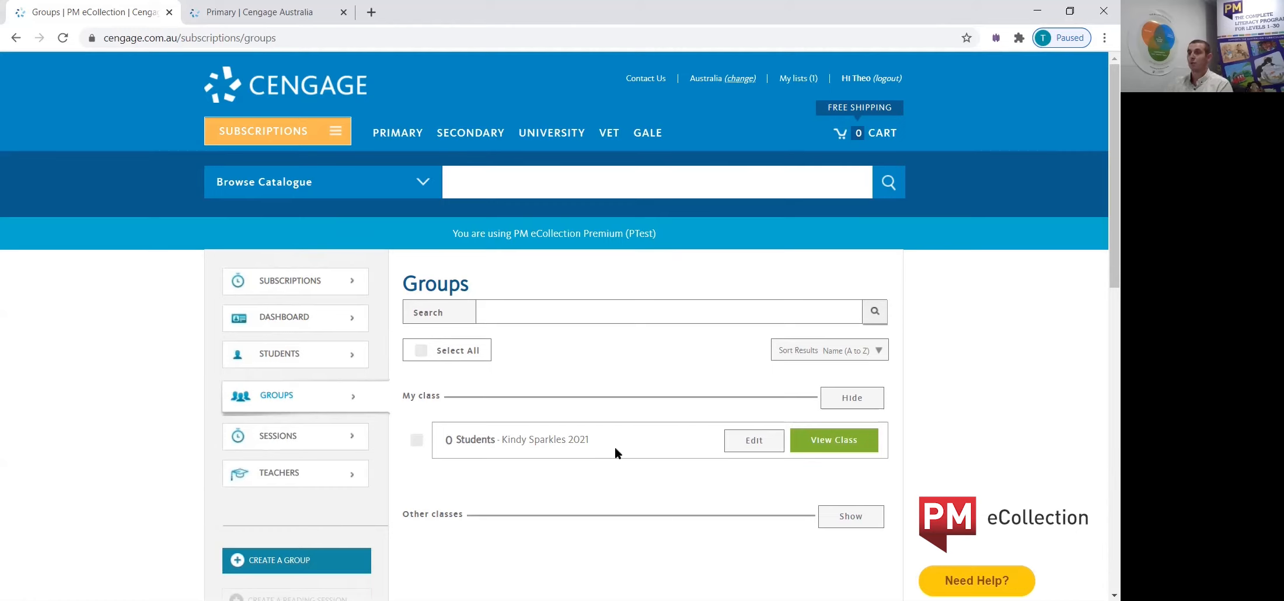
Edit the Kindy Sparkles 2021 group to include the newly created student and save the group.
{"action": "left_click", "coordinate": [758, 447]}
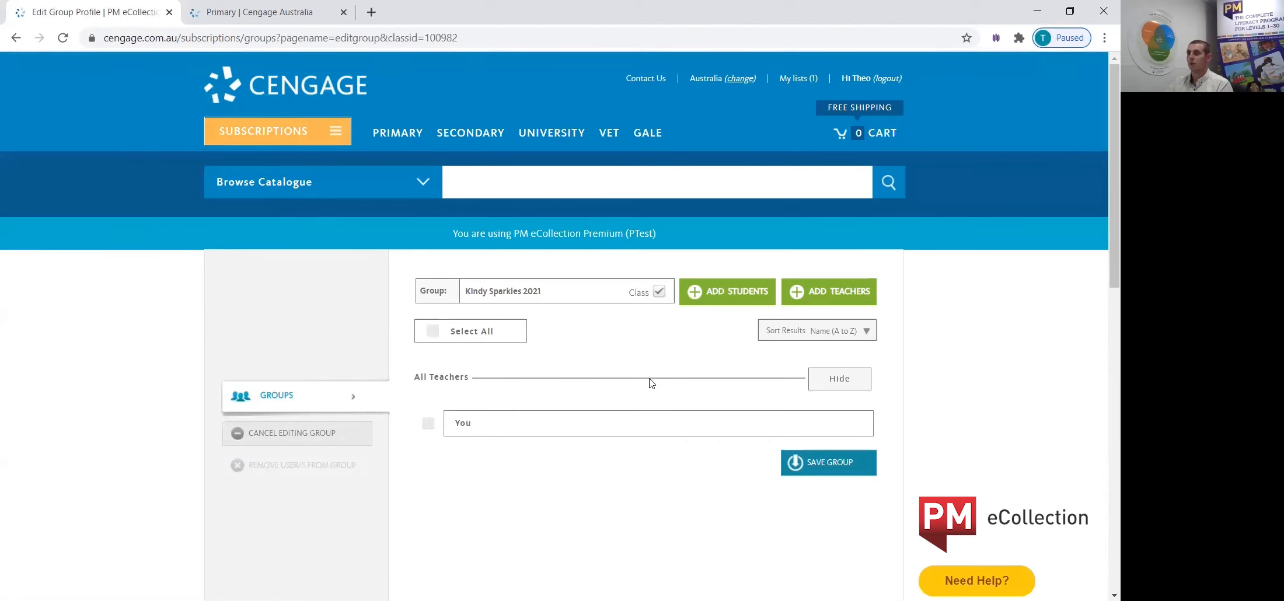
{"action": "left_click", "coordinate": [714, 297]}
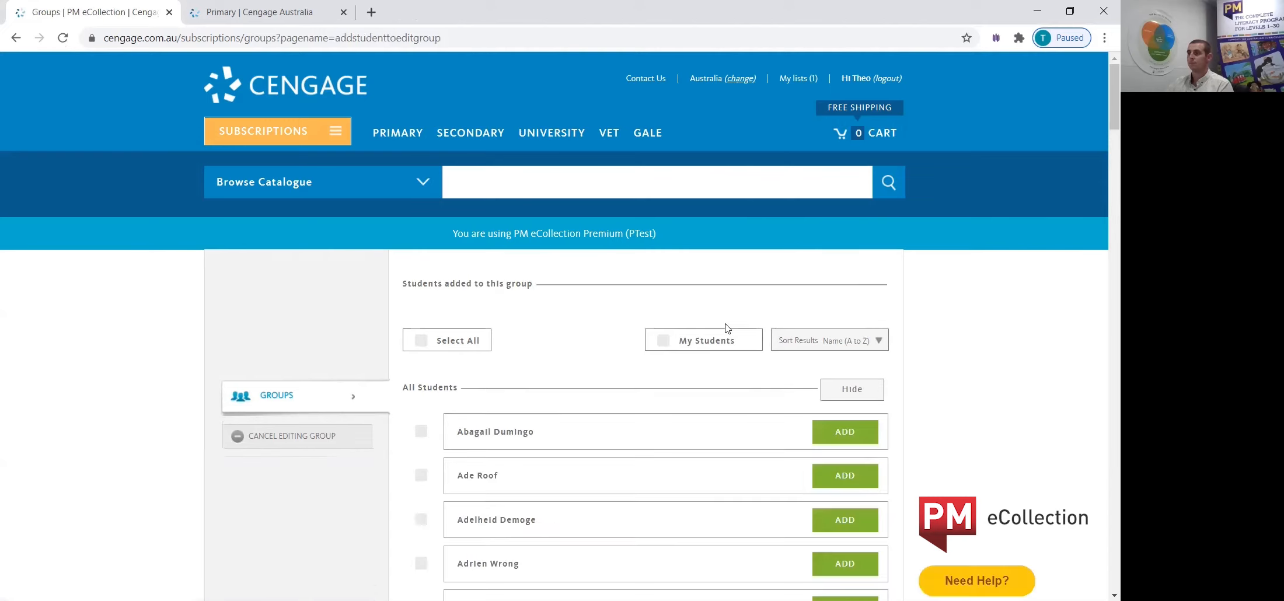
{"action": "scroll", "coordinate": [594, 359], "scroll_direction": "down", "scroll_amount": 3}
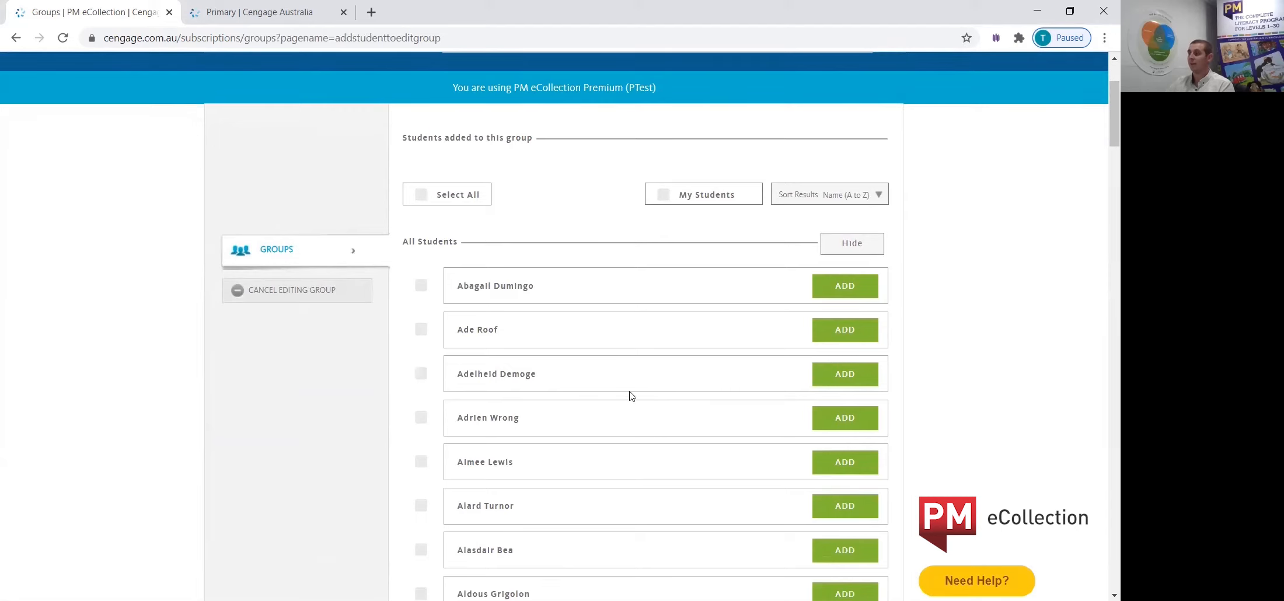
{"action": "left_click", "coordinate": [421, 462]}
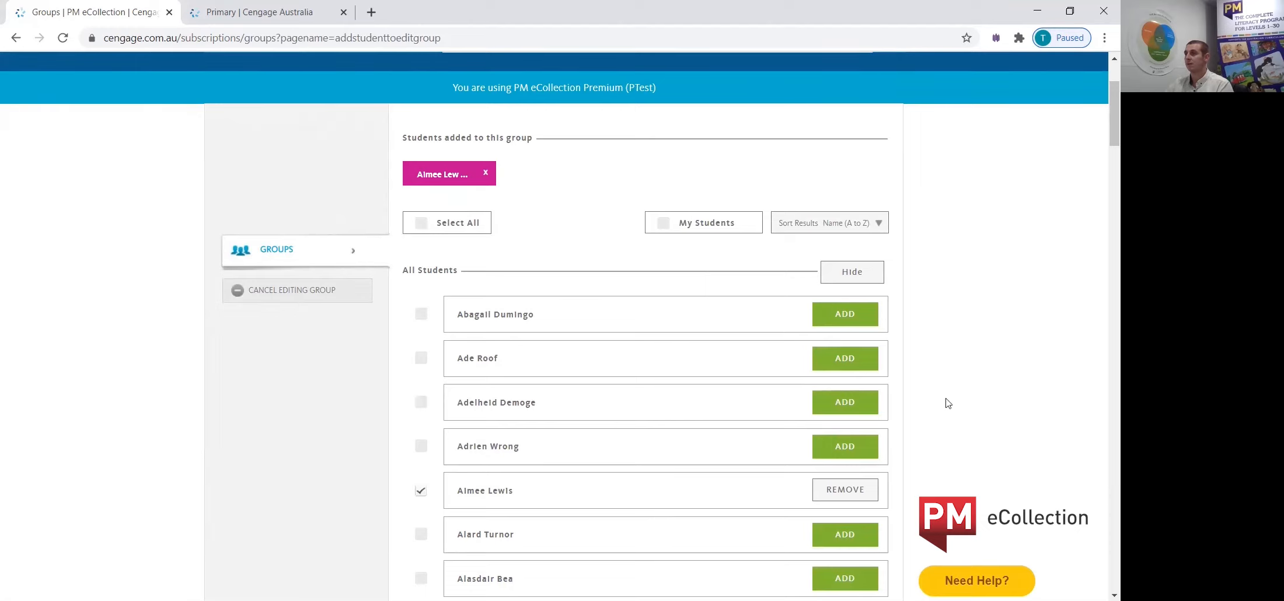
{"action": "left_click_drag", "start_coordinate": [1102, 129], "coordinate": [1101, 551]}
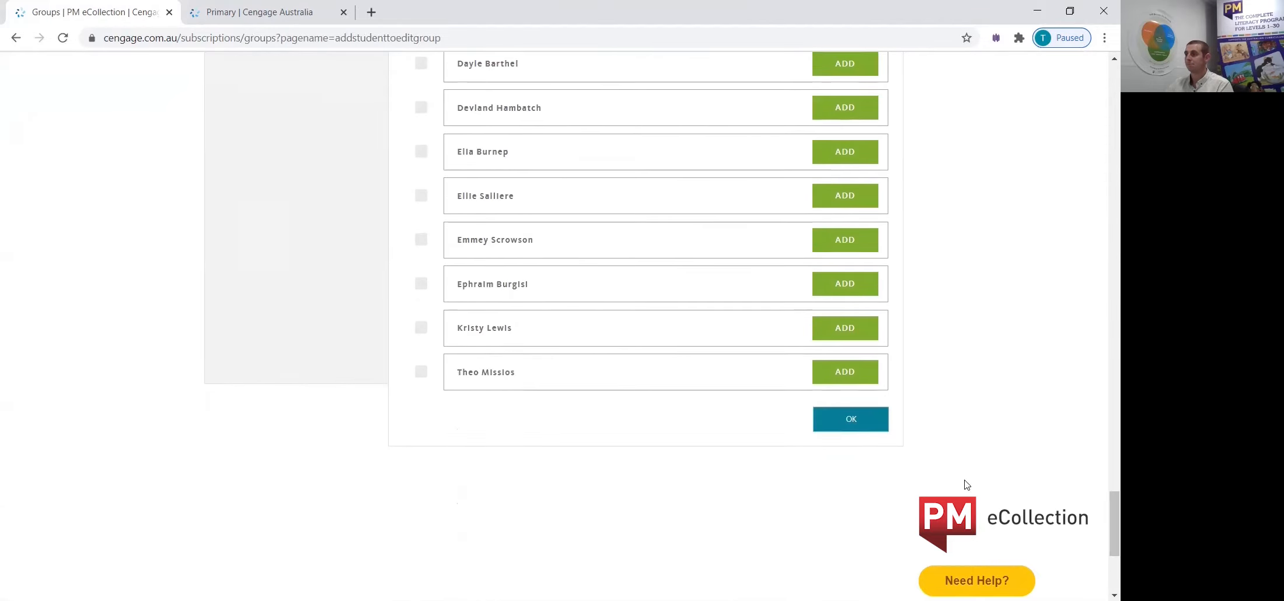
{"action": "left_click", "coordinate": [853, 430]}
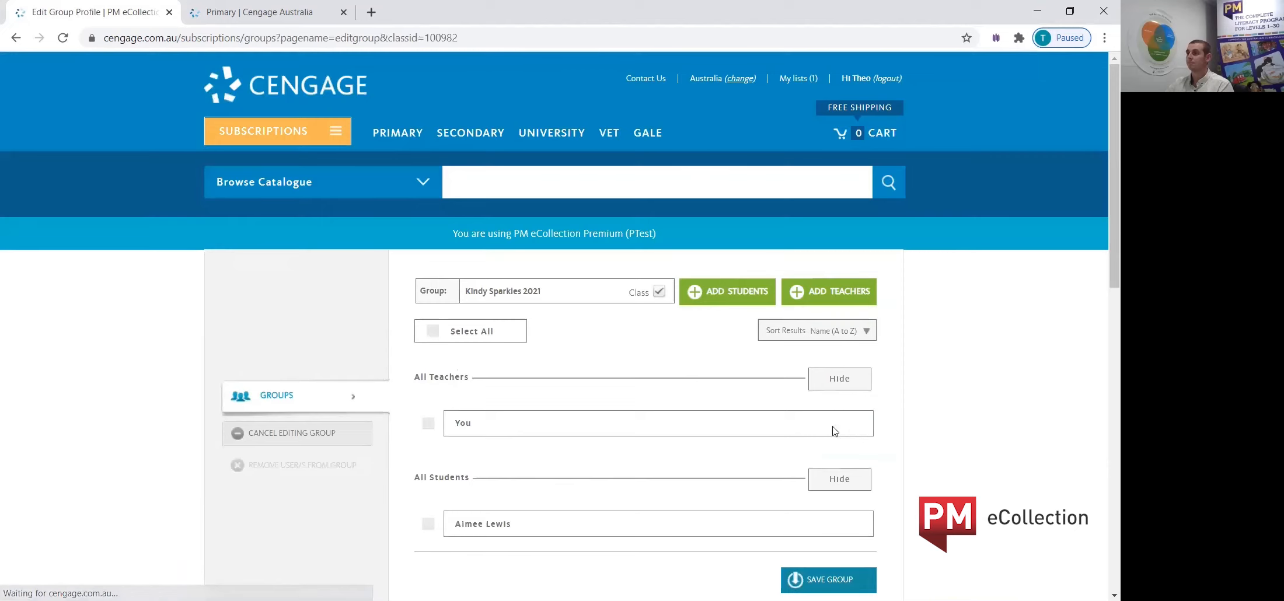
{"action": "scroll", "coordinate": [607, 437], "scroll_direction": "down", "scroll_amount": 2}
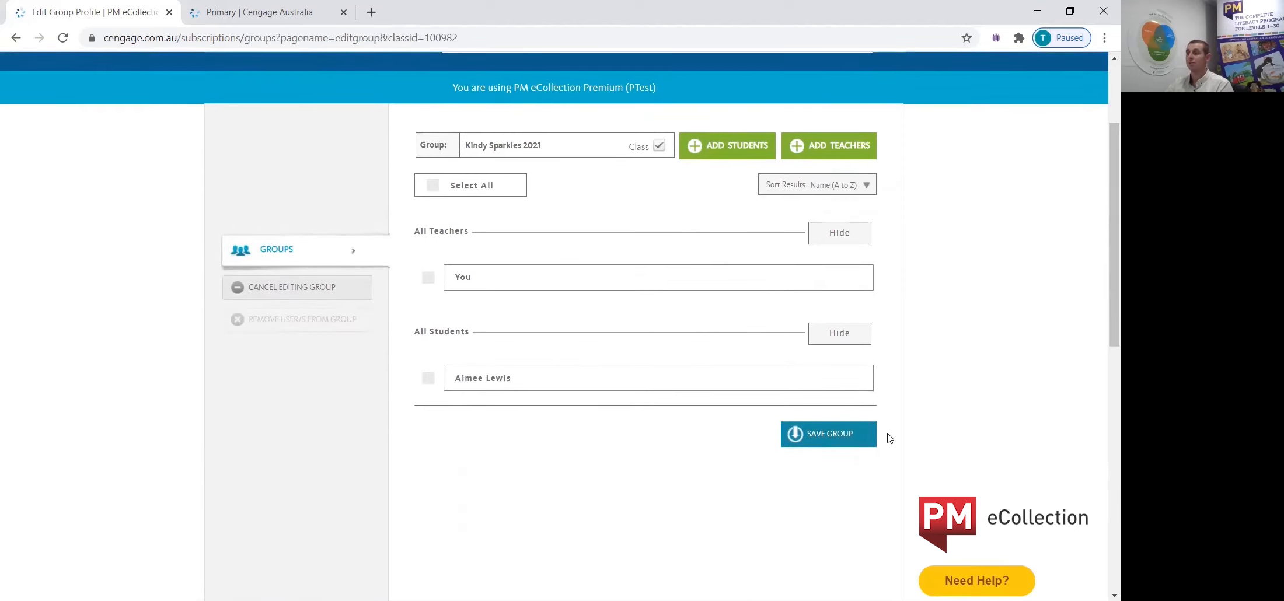
{"action": "left_click", "coordinate": [835, 434]}
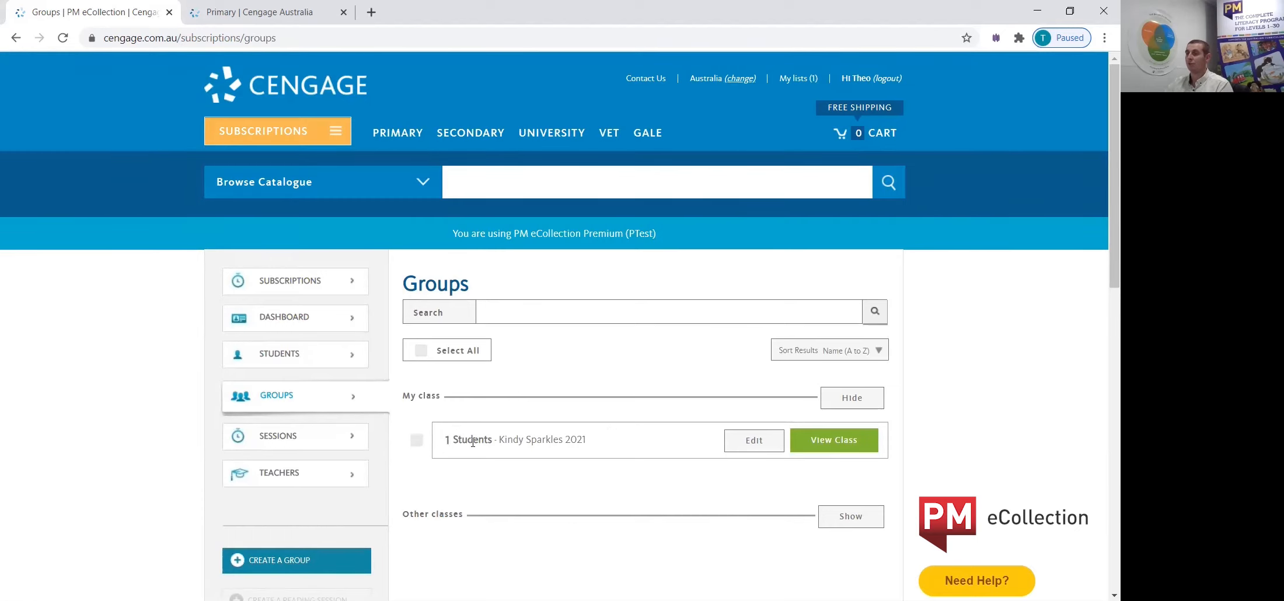
Return to the subscription dashboard and open the PM eCollection Help and FAQs page from the Cengage Primary site.
{"action": "scroll", "coordinate": [492, 440], "scroll_direction": "down", "scroll_amount": 1}
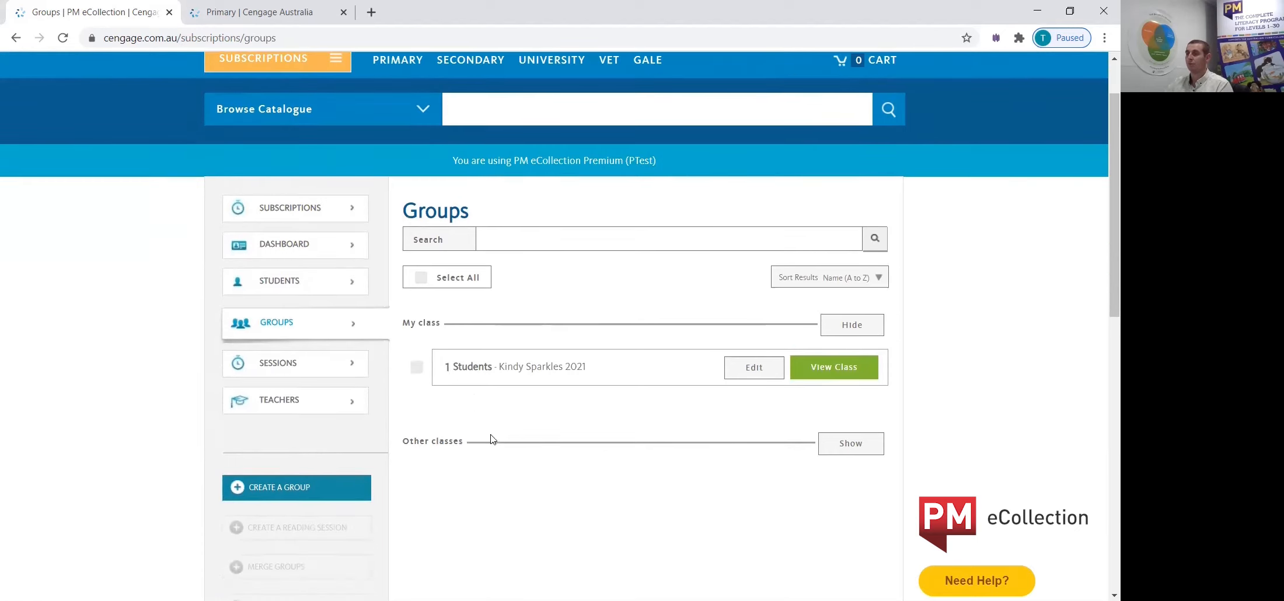
{"action": "left_click", "coordinate": [273, 250]}
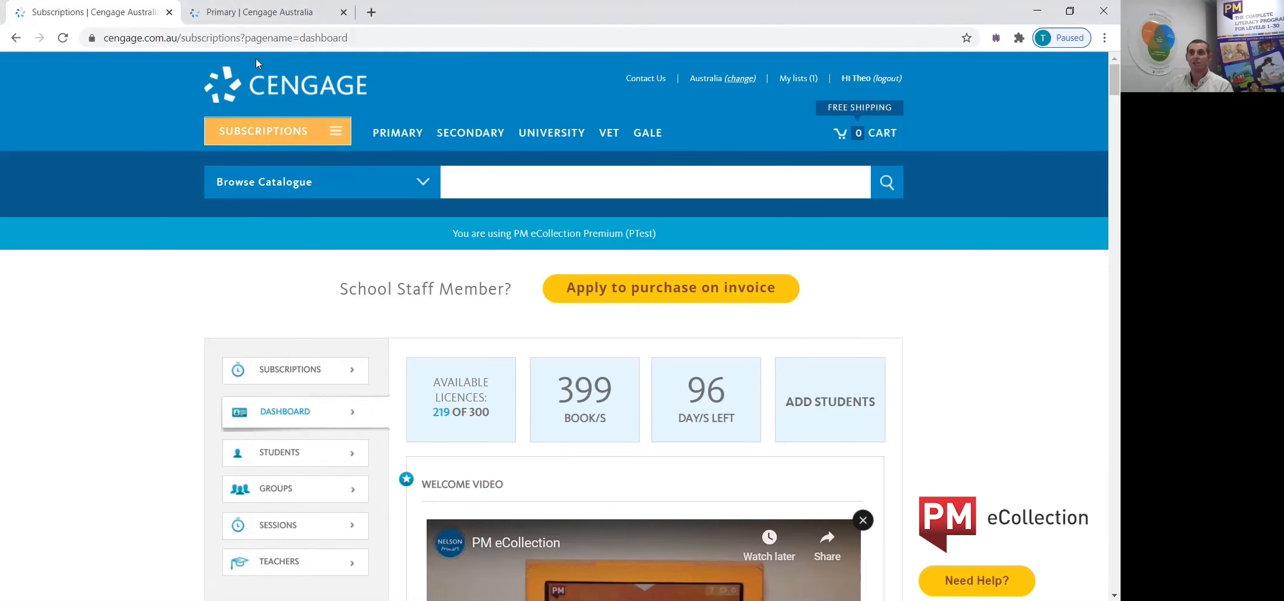
{"action": "left_click", "coordinate": [244, 17]}
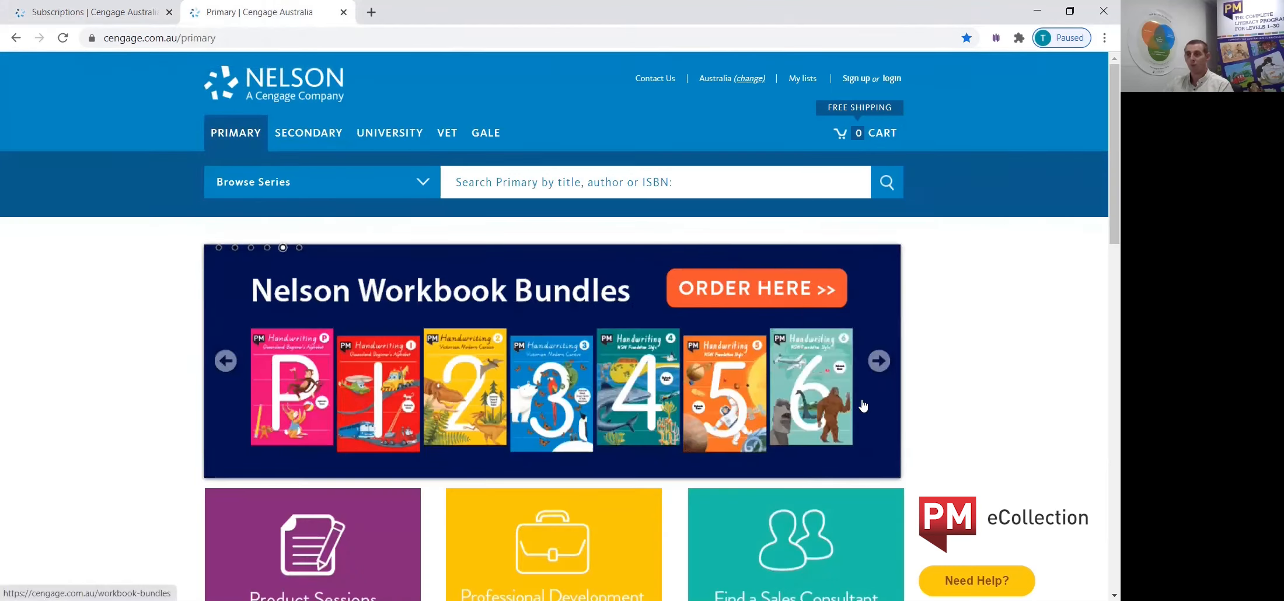
{"action": "scroll", "coordinate": [869, 374], "scroll_direction": "down", "scroll_amount": 5}
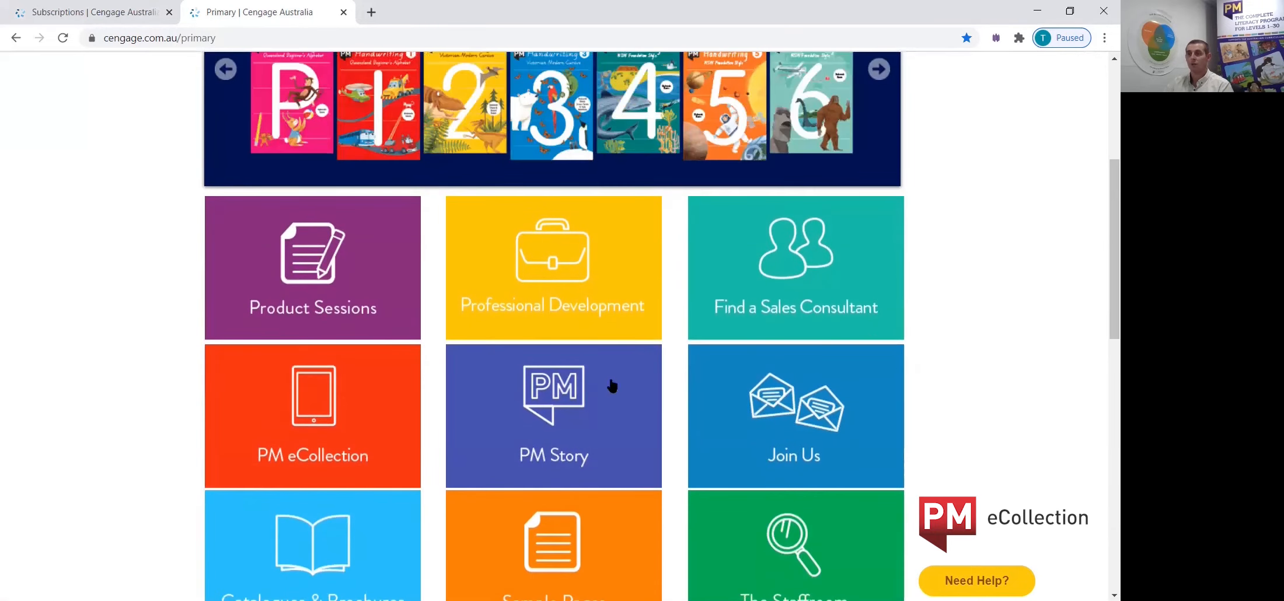
{"action": "left_click", "coordinate": [315, 435]}
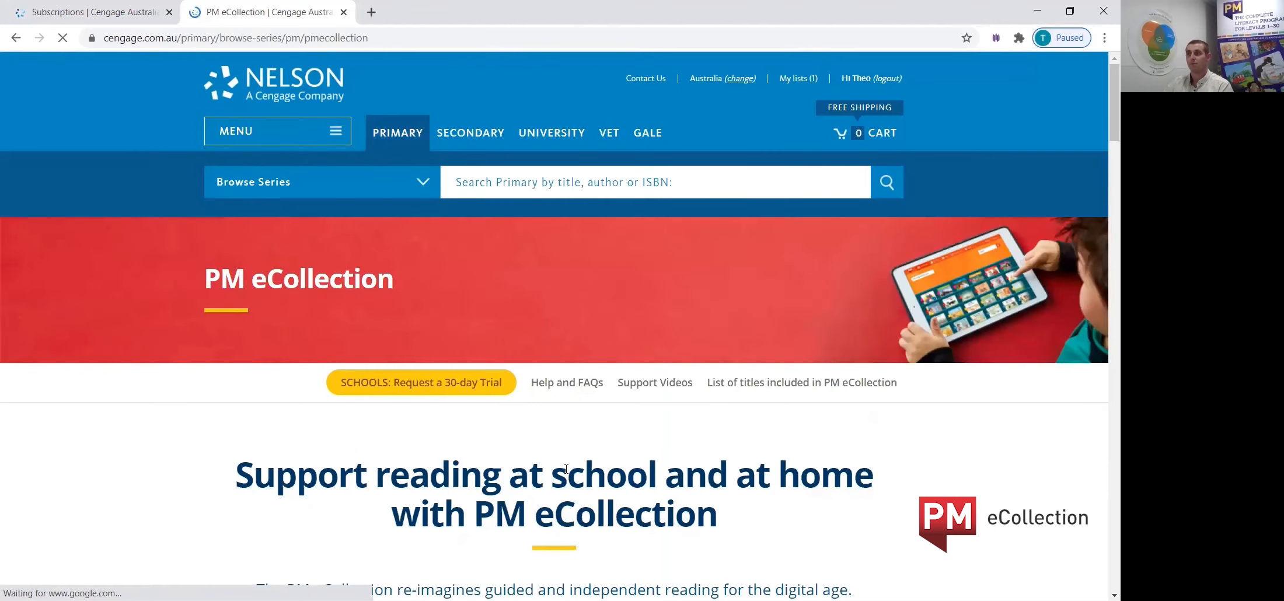
{"action": "scroll", "coordinate": [601, 409], "scroll_direction": "down", "scroll_amount": 3}
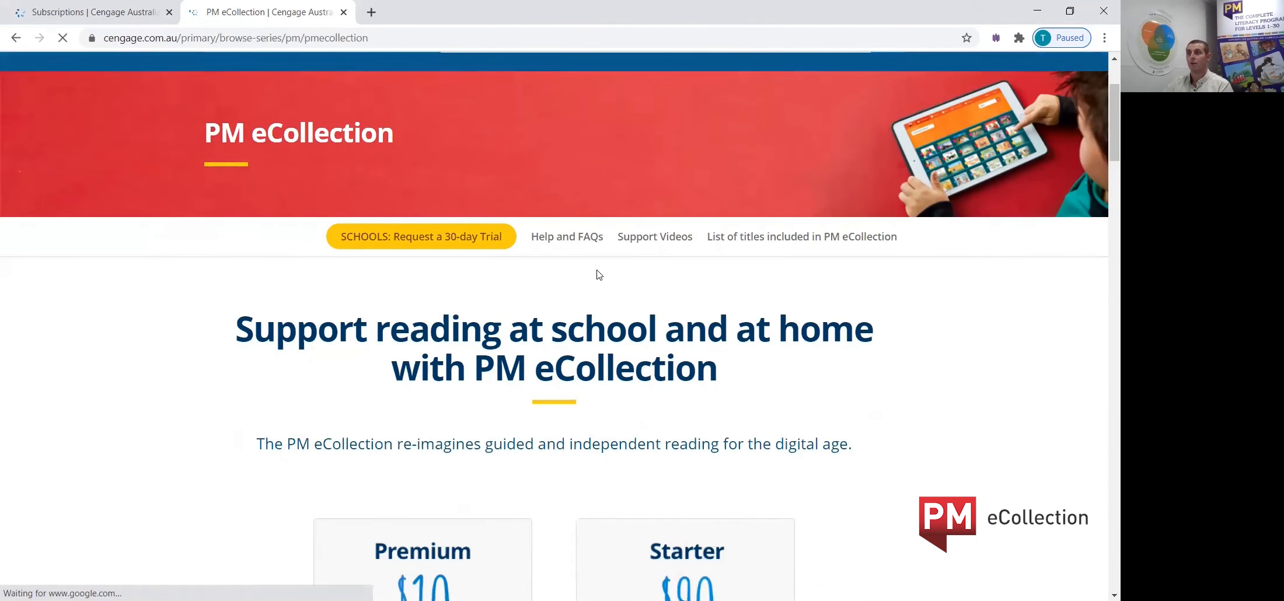
{"action": "left_click", "coordinate": [559, 238]}
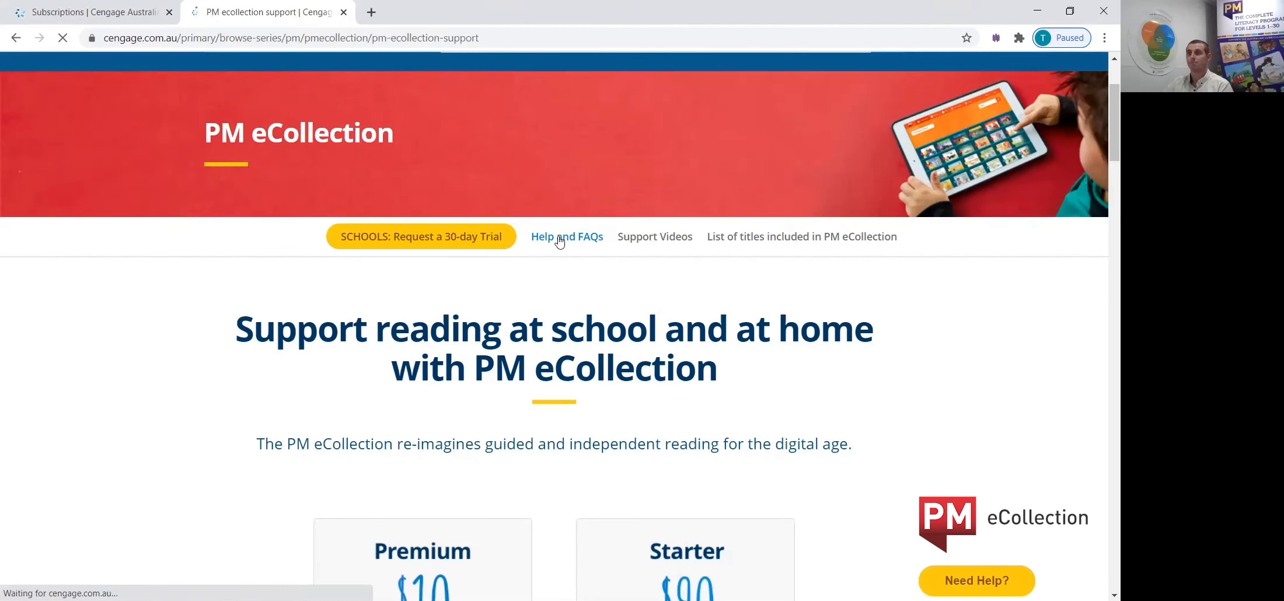
{"action": "scroll", "coordinate": [802, 424], "scroll_direction": "down", "scroll_amount": 1}
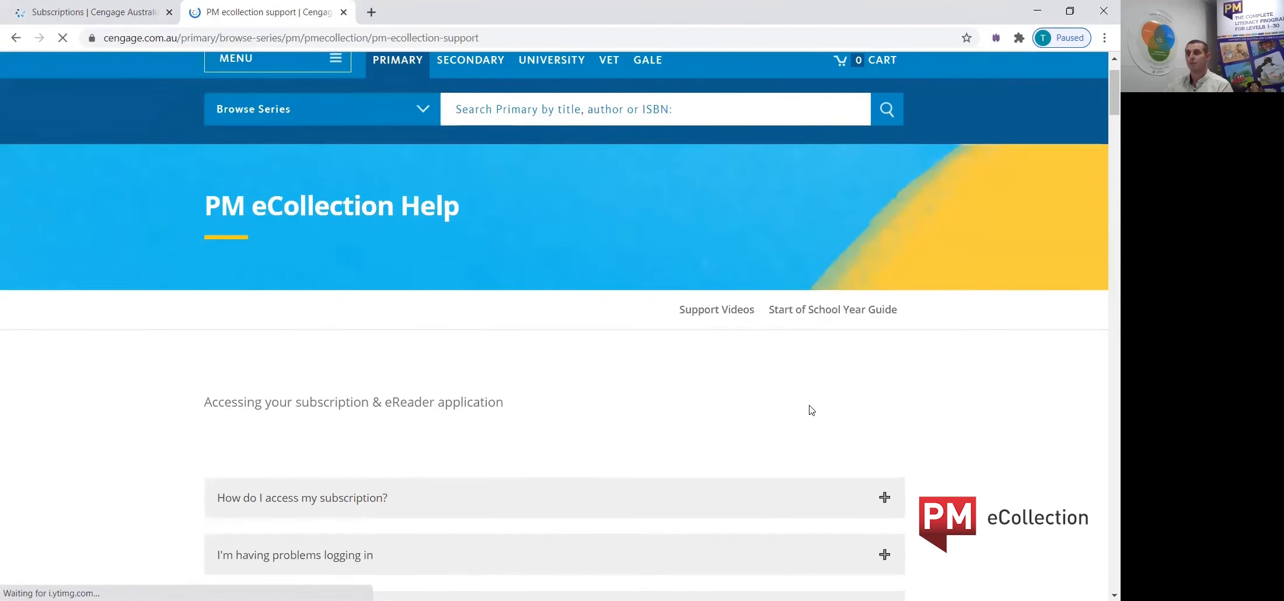